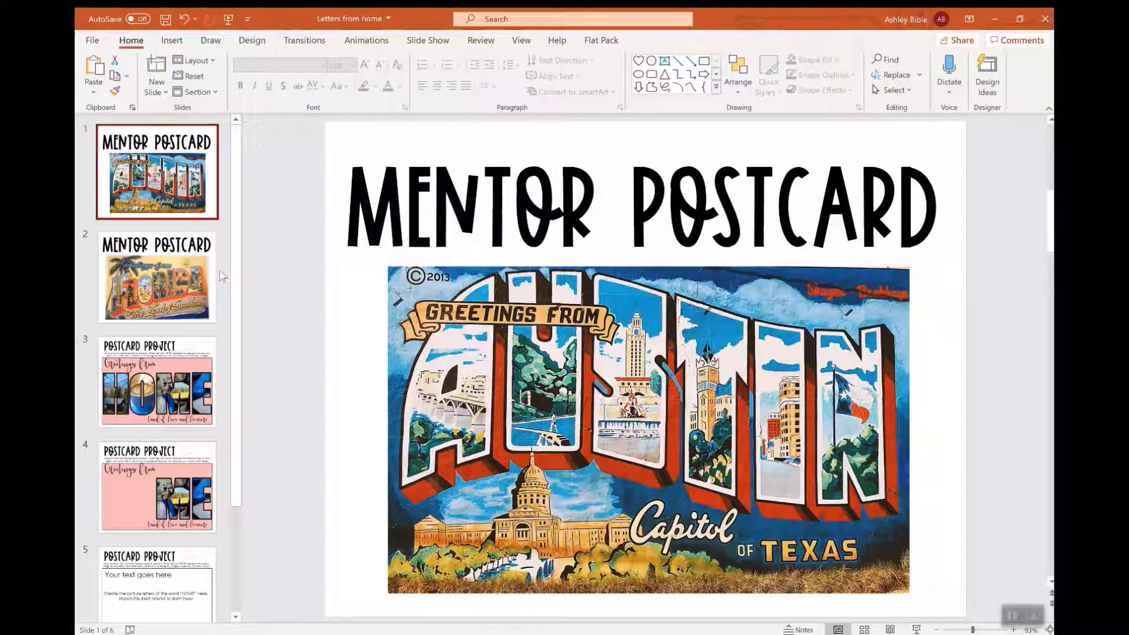
# Move past the Florida mentor postcard on slide 2 to the HOME example on slide 3.
pyautogui.click(131, 287)
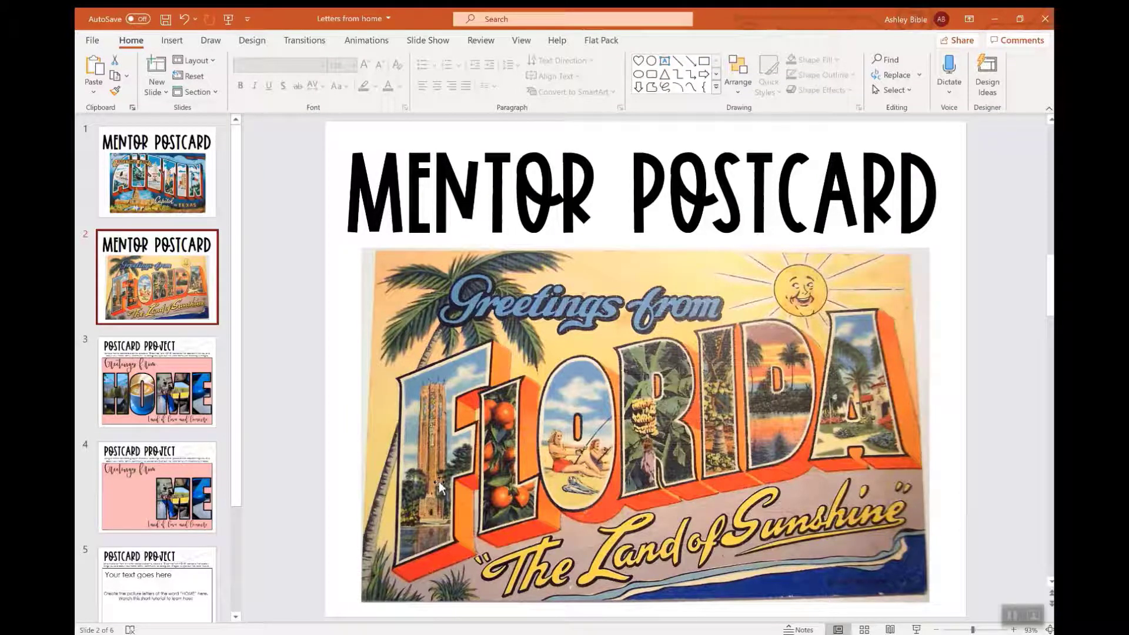
pyautogui.click(145, 363)
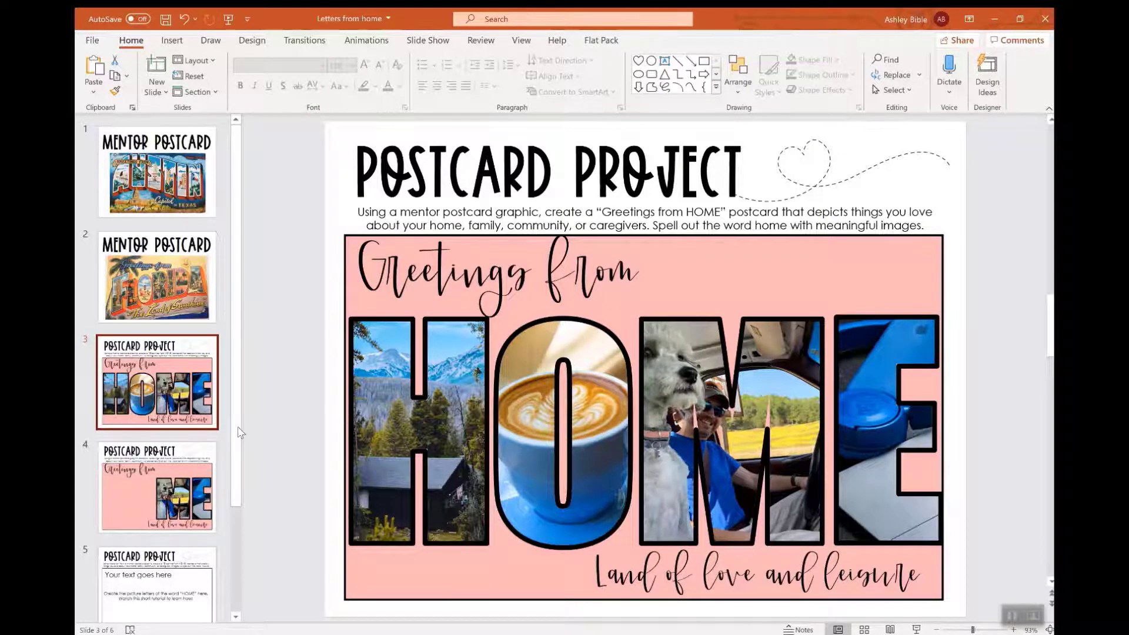
# On slide 4, drag the cabin-and-forest photo left of ME and enlarge it.
pyautogui.click(166, 493)
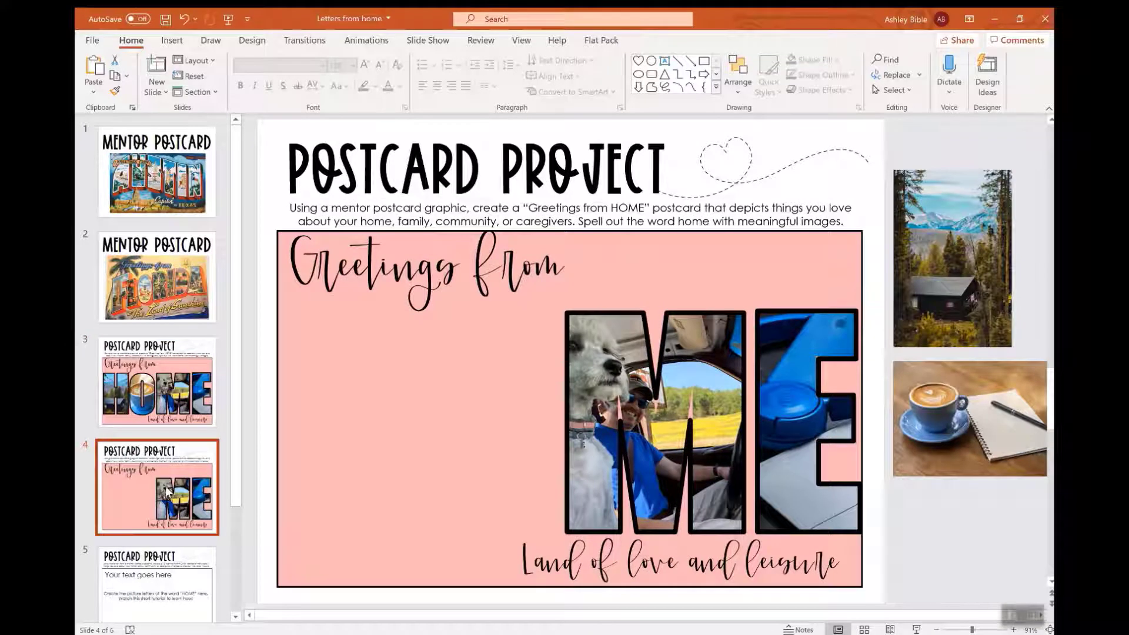
pyautogui.moveTo(949, 265); pyautogui.dragTo(304, 391)
pyautogui.moveTo(415, 484); pyautogui.dragTo(445, 530)
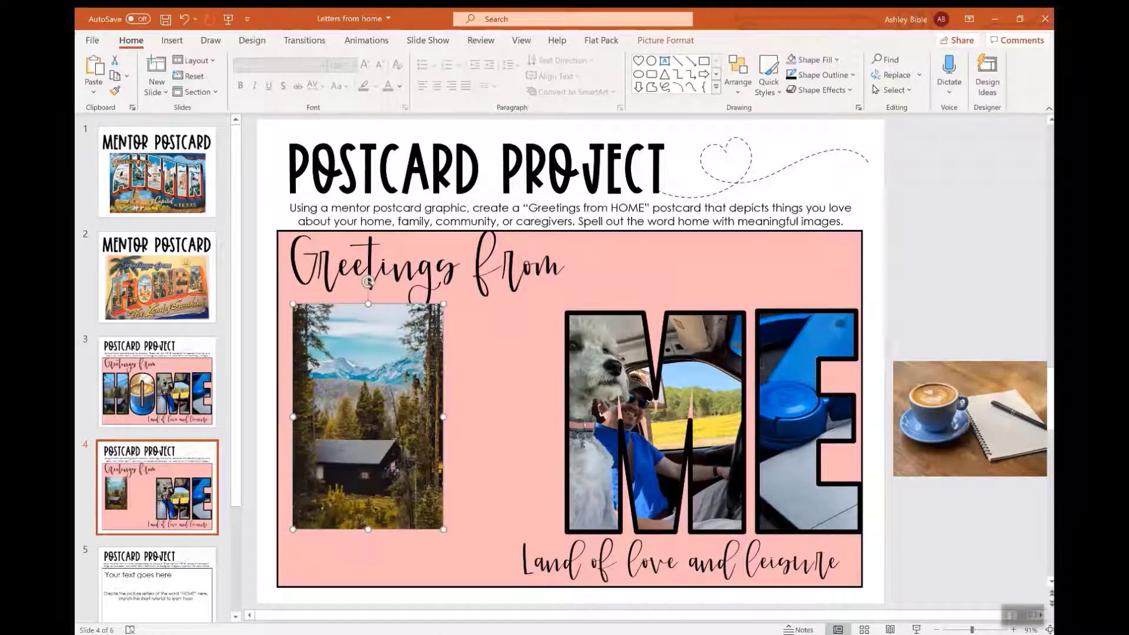
pyautogui.click(501, 633)
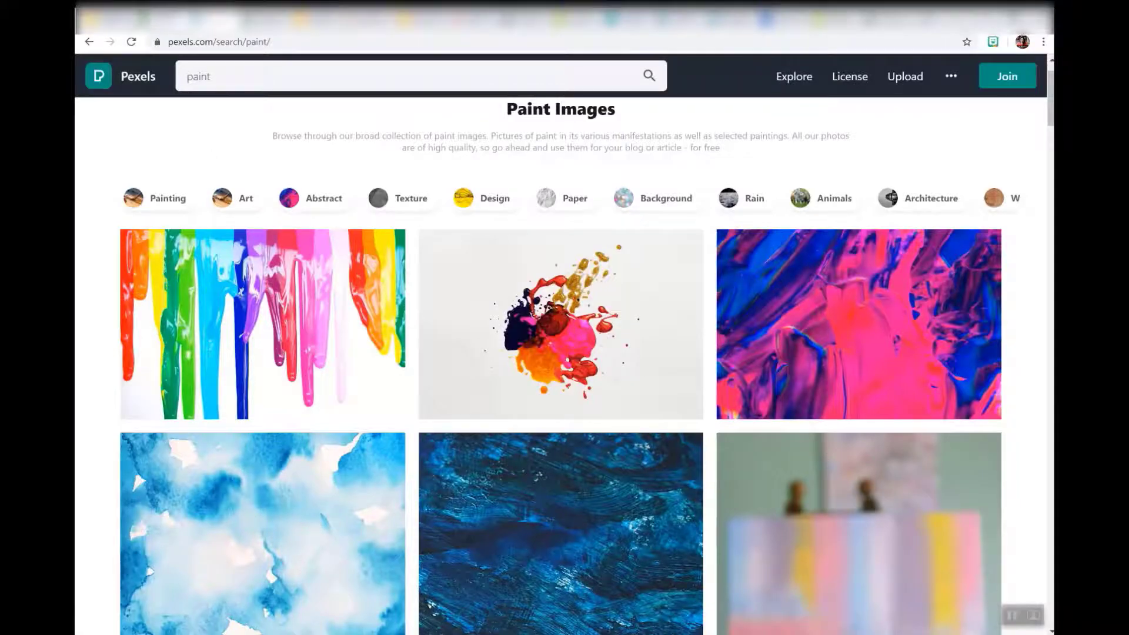
# Look over the Pixabay abstract and Pexels paint image results.
pyautogui.hotkey('ctrl', 'Tab')
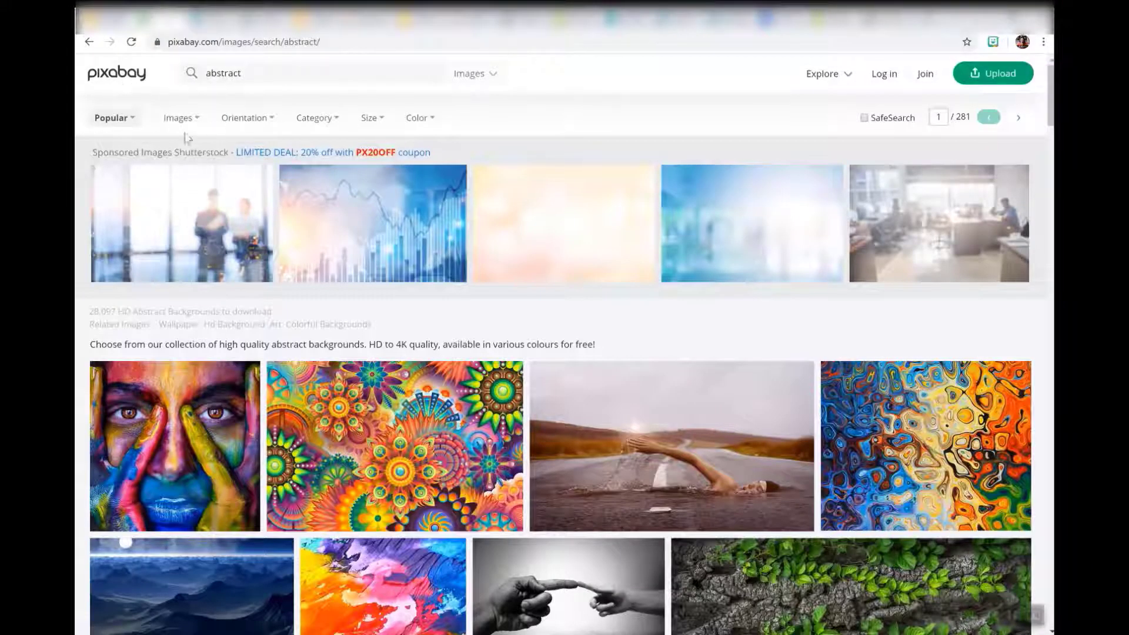
pyautogui.click(253, 18)
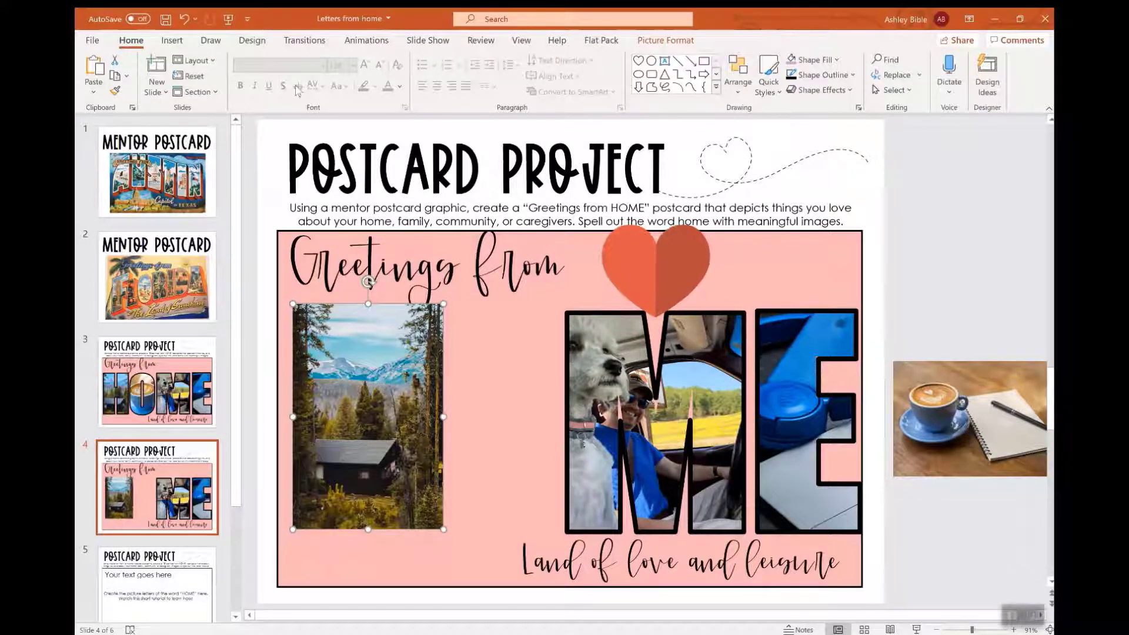
# Preview the Stock Images library under Insert > Pictures, then close it.
pyautogui.click(175, 42)
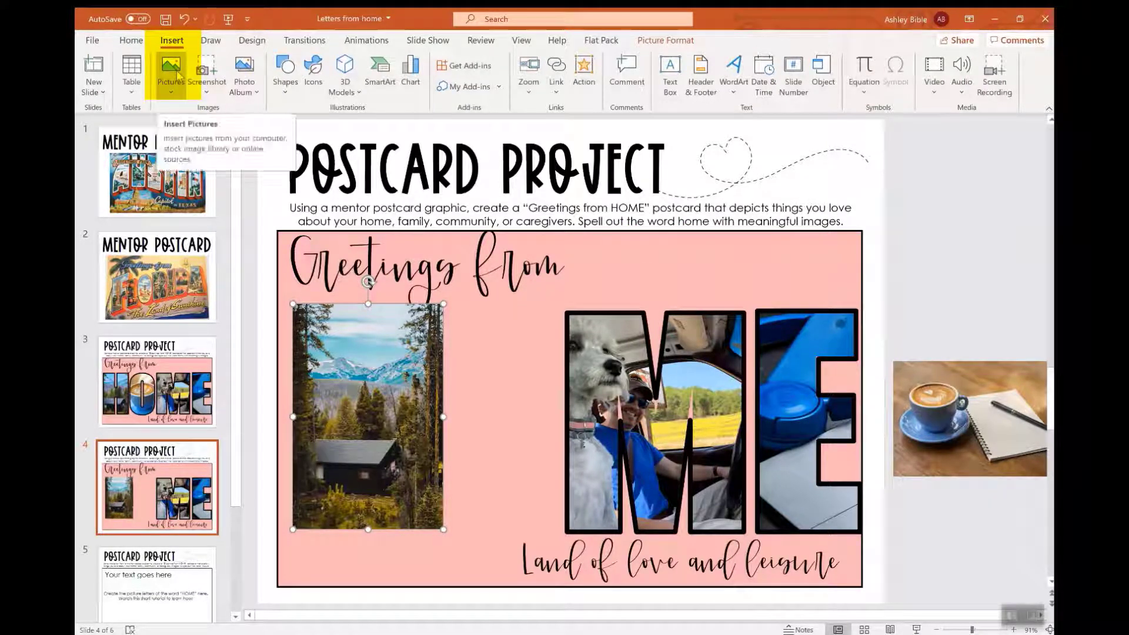
pyautogui.click(177, 96)
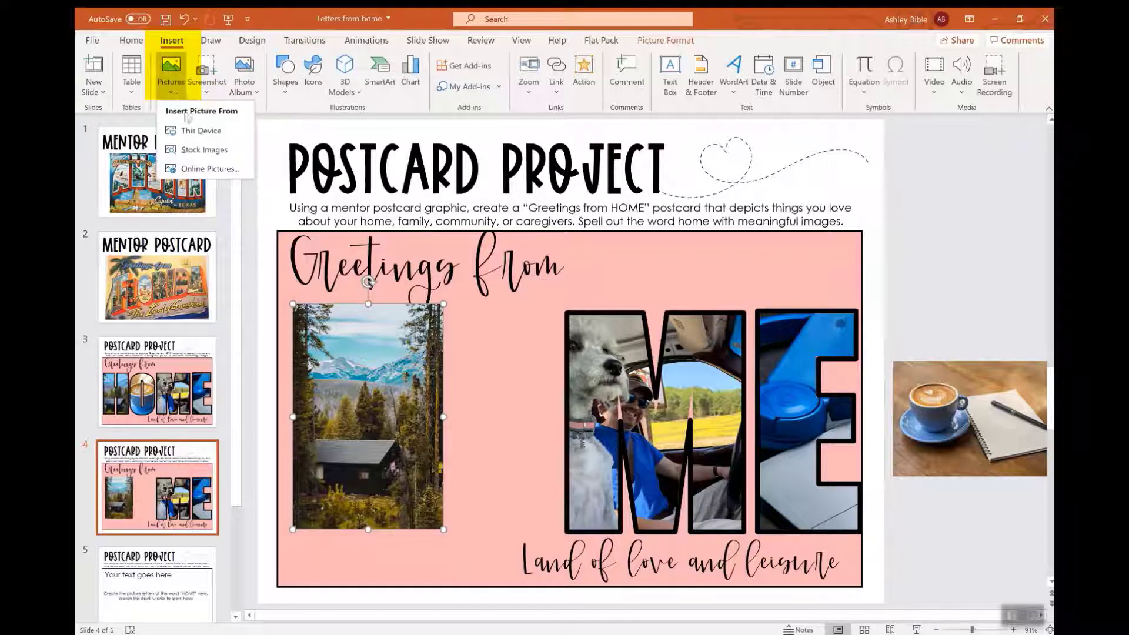
pyautogui.click(206, 151)
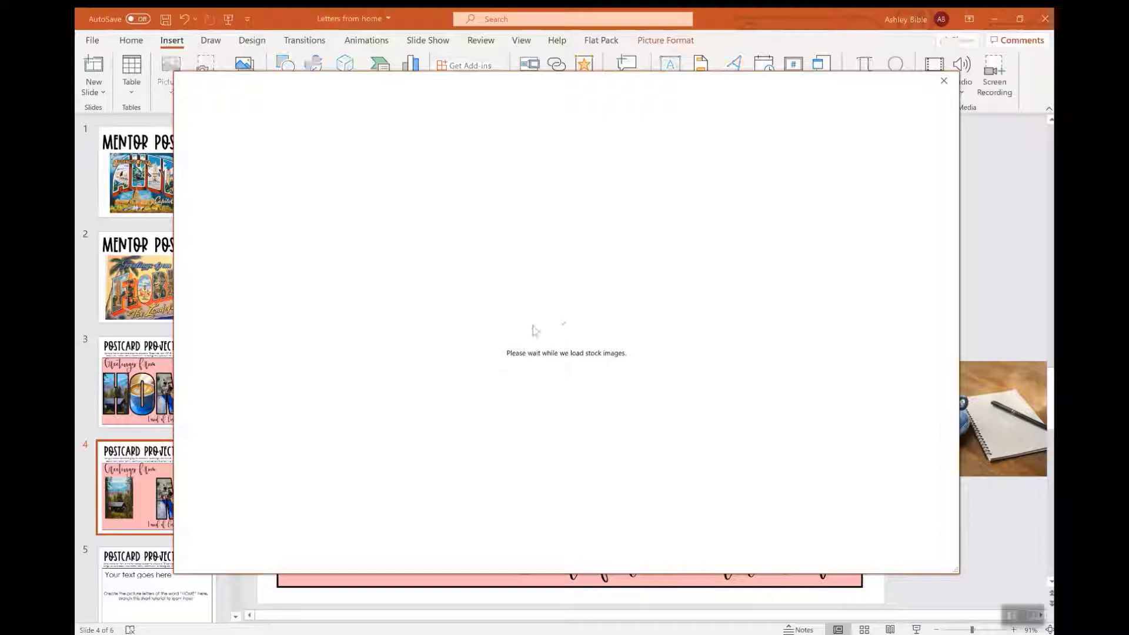
pyautogui.click(942, 86)
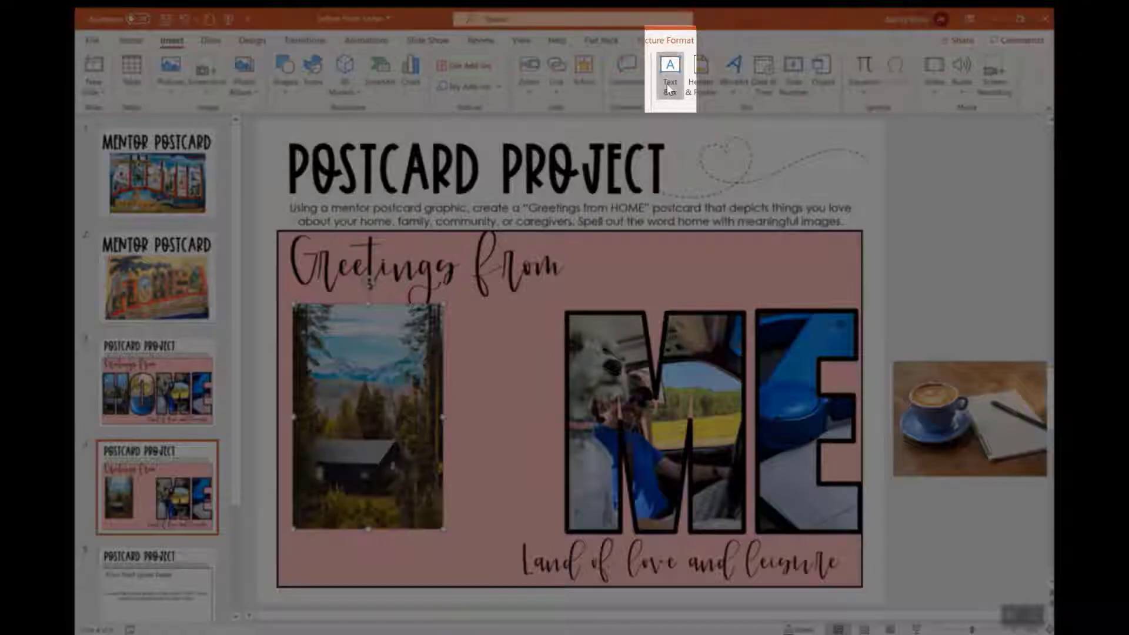
pyautogui.click(669, 76)
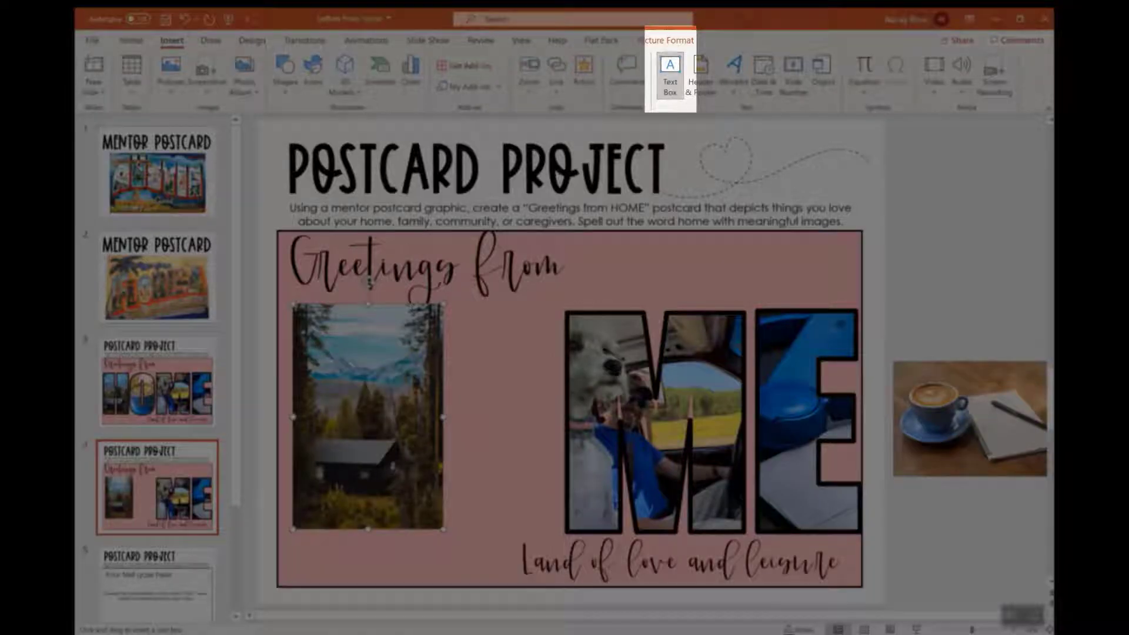
# Draw a text box over the forest photo with a letter H enlarged to size 239.
pyautogui.moveTo(445, 477); pyautogui.dragTo(475, 519)
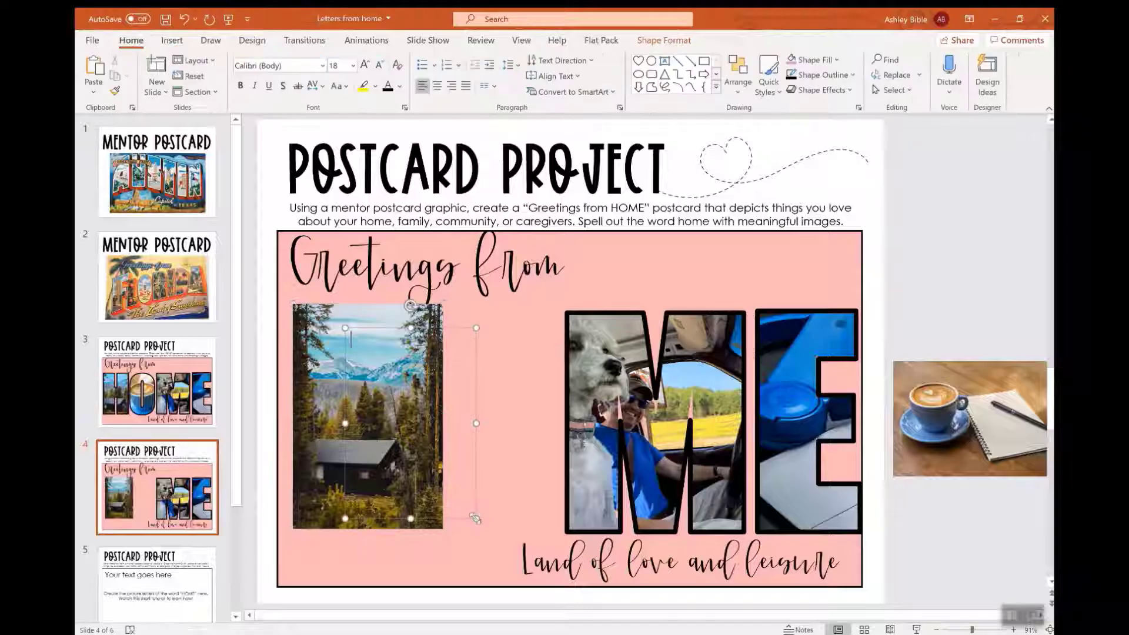
pyautogui.write('H')
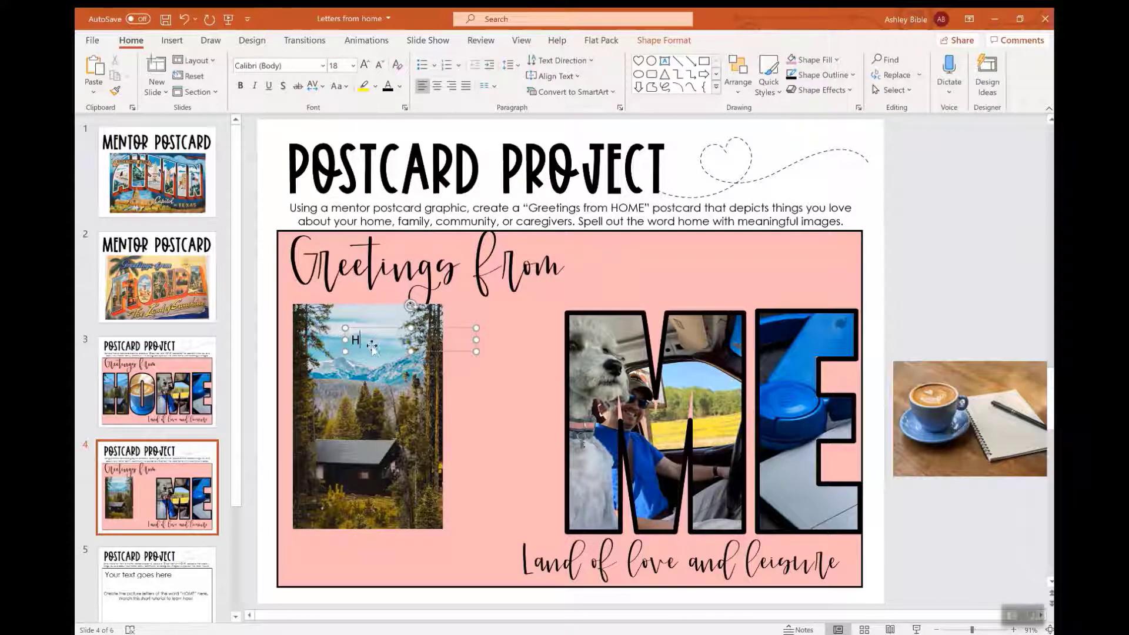
pyautogui.doubleClick(356, 341)
pyautogui.click(365, 65)
pyautogui.click(365, 65)
pyautogui.click(365, 64)
pyautogui.click(365, 64)
pyautogui.click(365, 65)
pyautogui.click(364, 65)
pyautogui.click(365, 65)
pyautogui.click(365, 65)
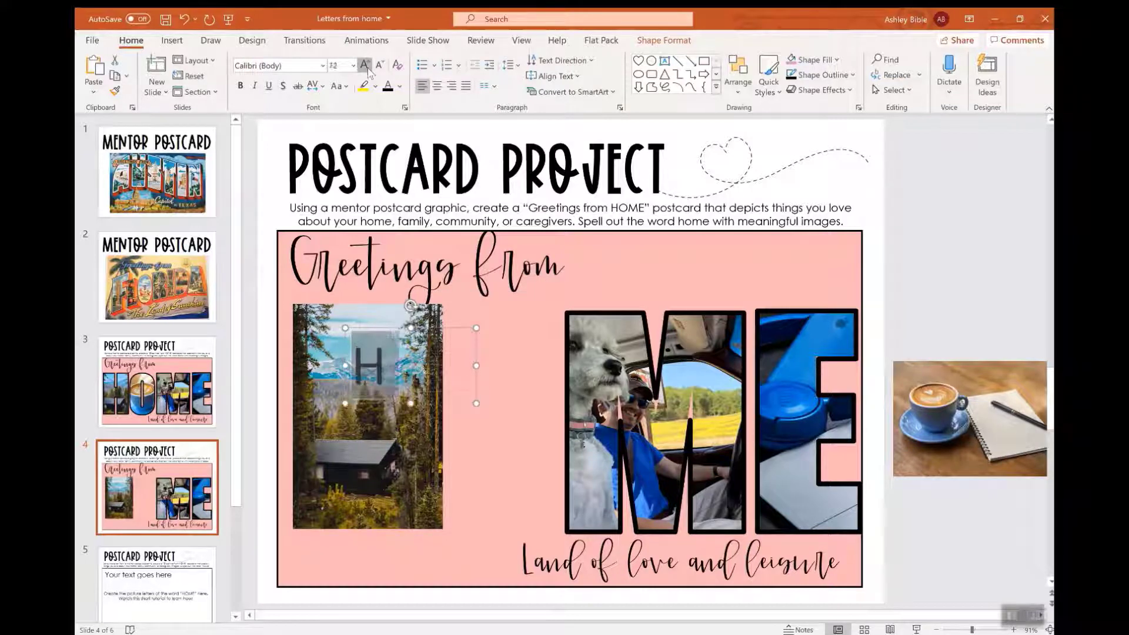
pyautogui.click(365, 64)
pyautogui.click(364, 65)
pyautogui.click(364, 64)
pyautogui.click(364, 65)
pyautogui.click(365, 65)
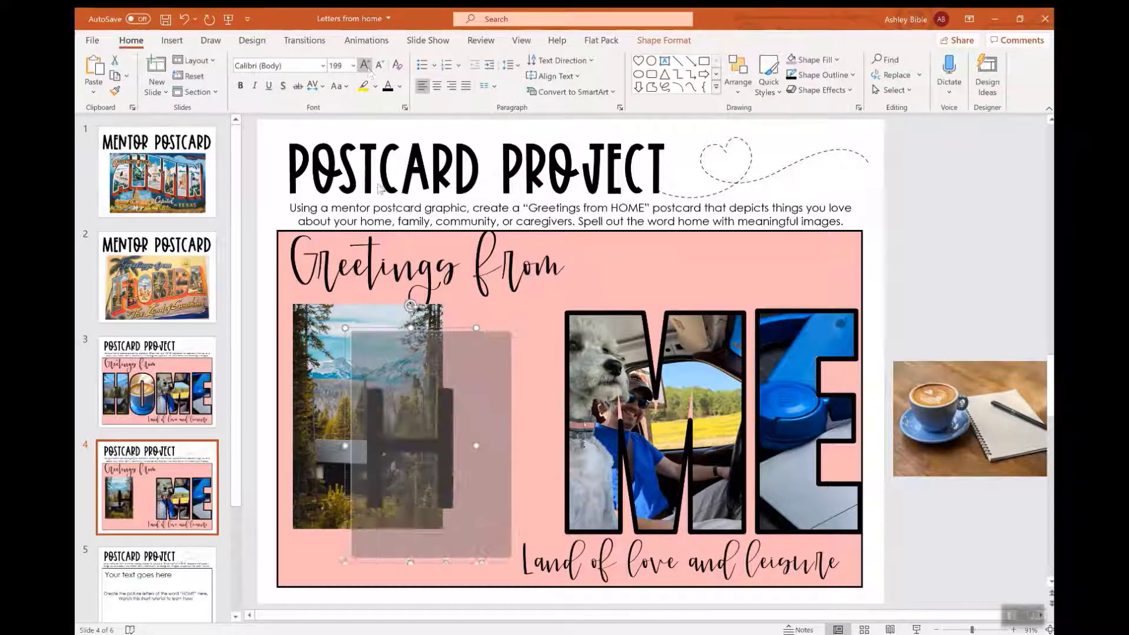
# Set the H to the Impact font and position it over the forest photo.
pyautogui.click(323, 66)
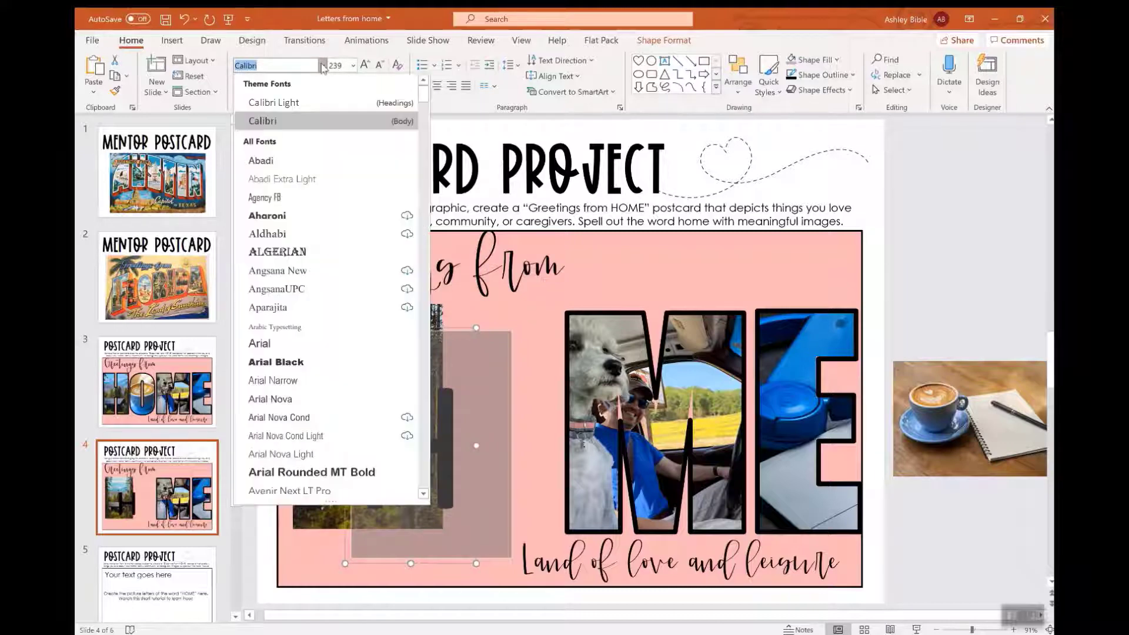
pyautogui.moveTo(424, 95); pyautogui.dragTo(377, 176)
pyautogui.scroll(-20, 332, 223)
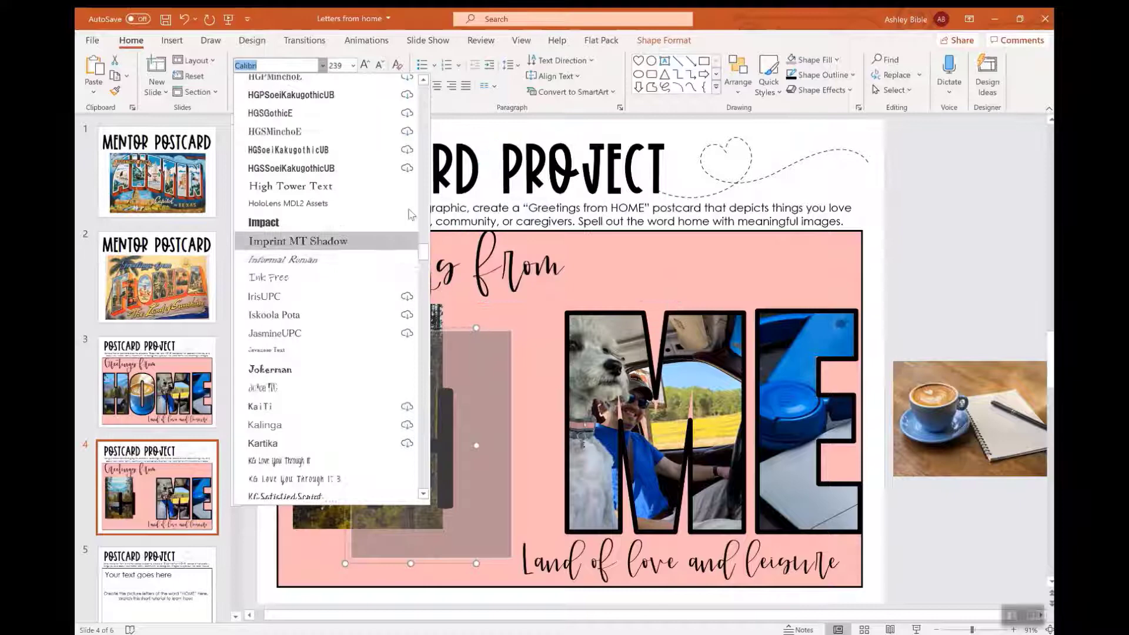
pyautogui.click(319, 224)
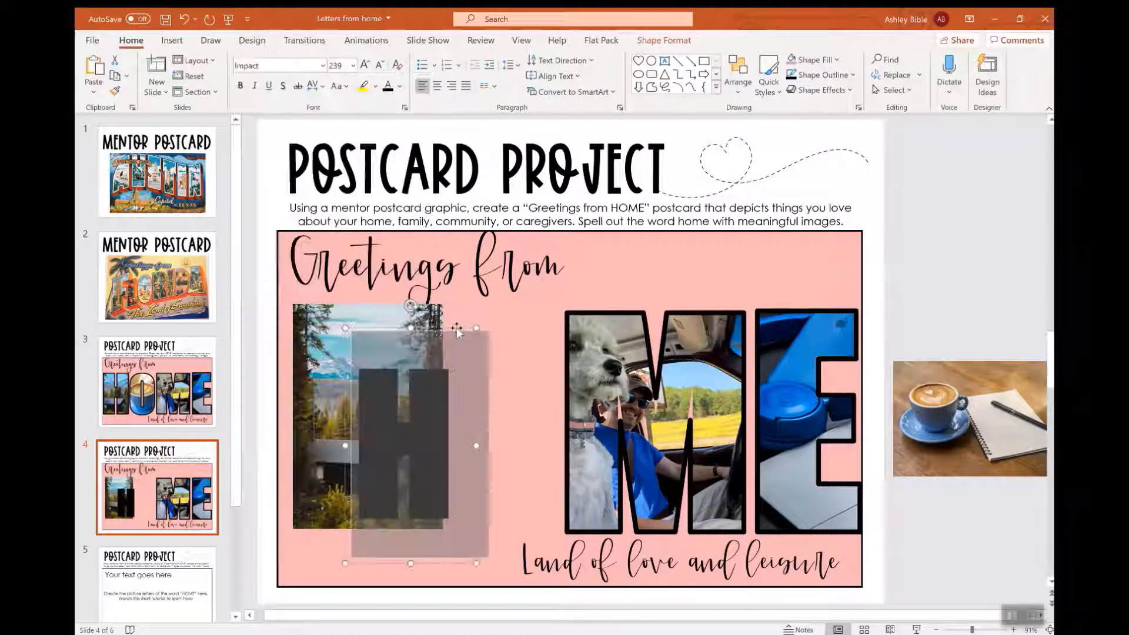
pyautogui.moveTo(491, 305); pyautogui.dragTo(445, 303)
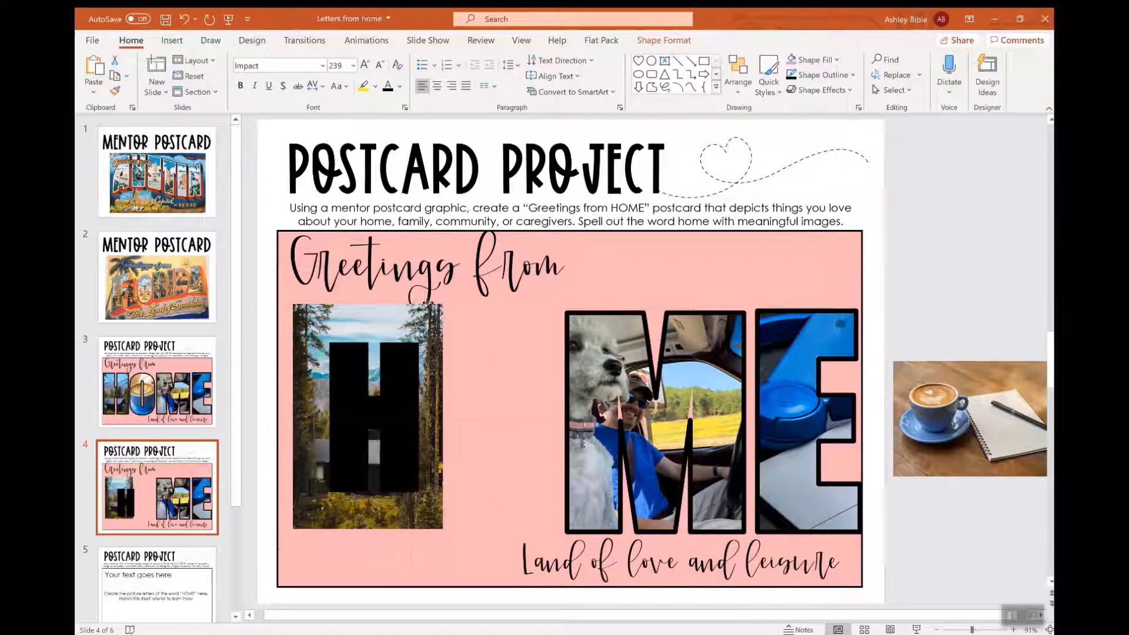
# Shrink the forest photo to fit around the H and nudge the H over it.
pyautogui.click(298, 313)
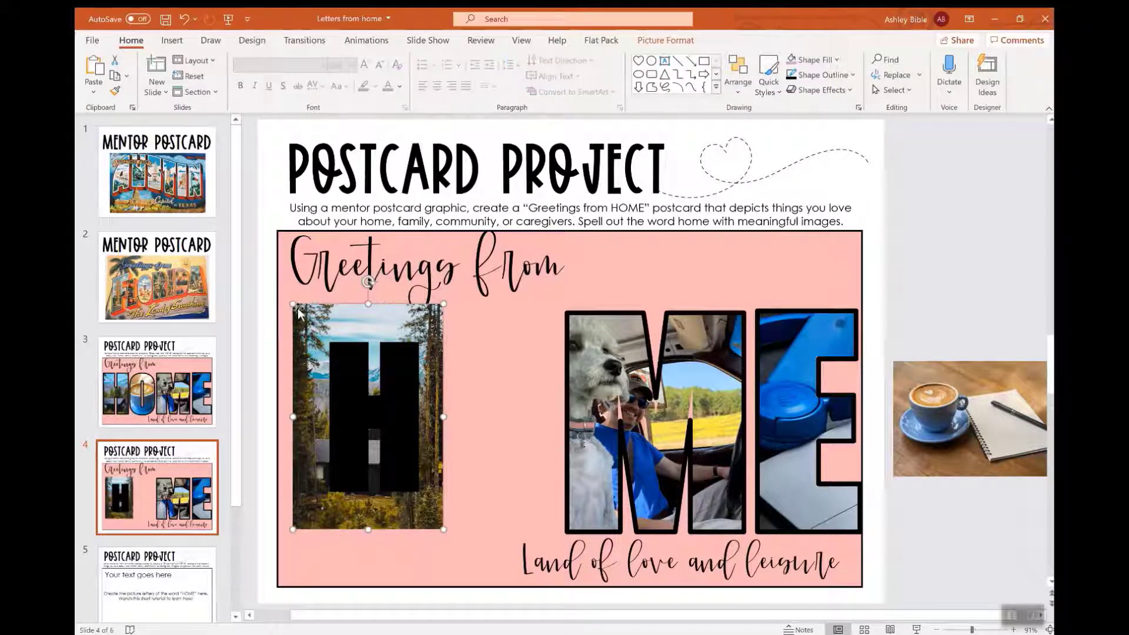
pyautogui.moveTo(293, 304); pyautogui.dragTo(308, 328)
pyautogui.moveTo(397, 301); pyautogui.dragTo(397, 317)
# Select the photo then the H and apply Merge Shapes > Intersect.
pyautogui.click(311, 341)
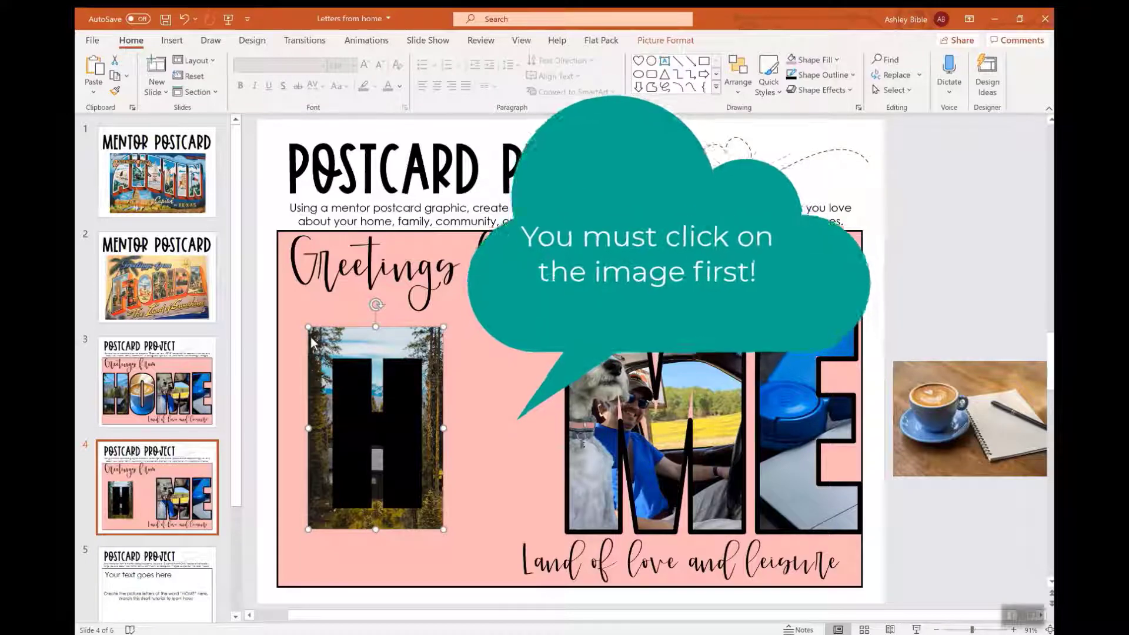
pyautogui.keyDown('ctrl'); pyautogui.click(405, 406); pyautogui.keyUp('ctrl')
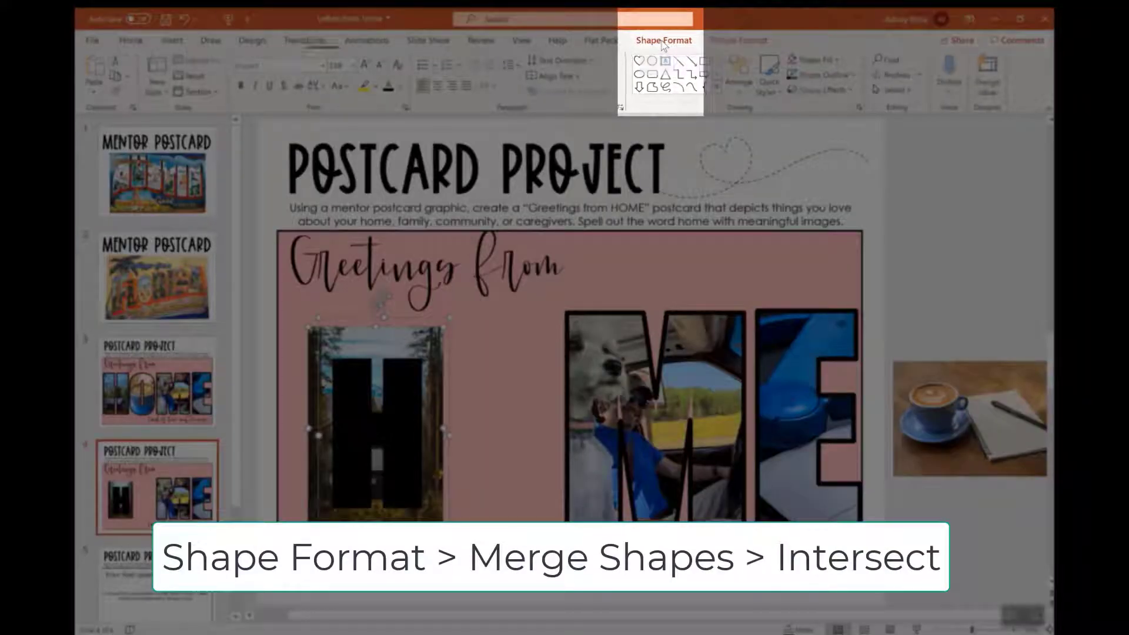
pyautogui.click(661, 41)
pyautogui.click(211, 90)
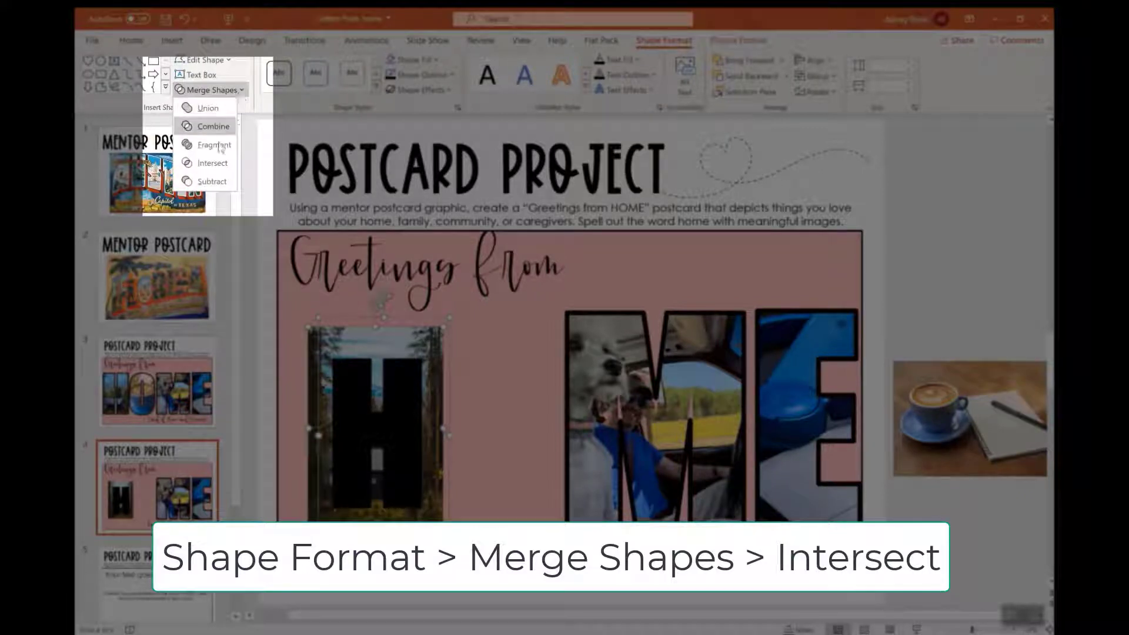
pyautogui.click(221, 166)
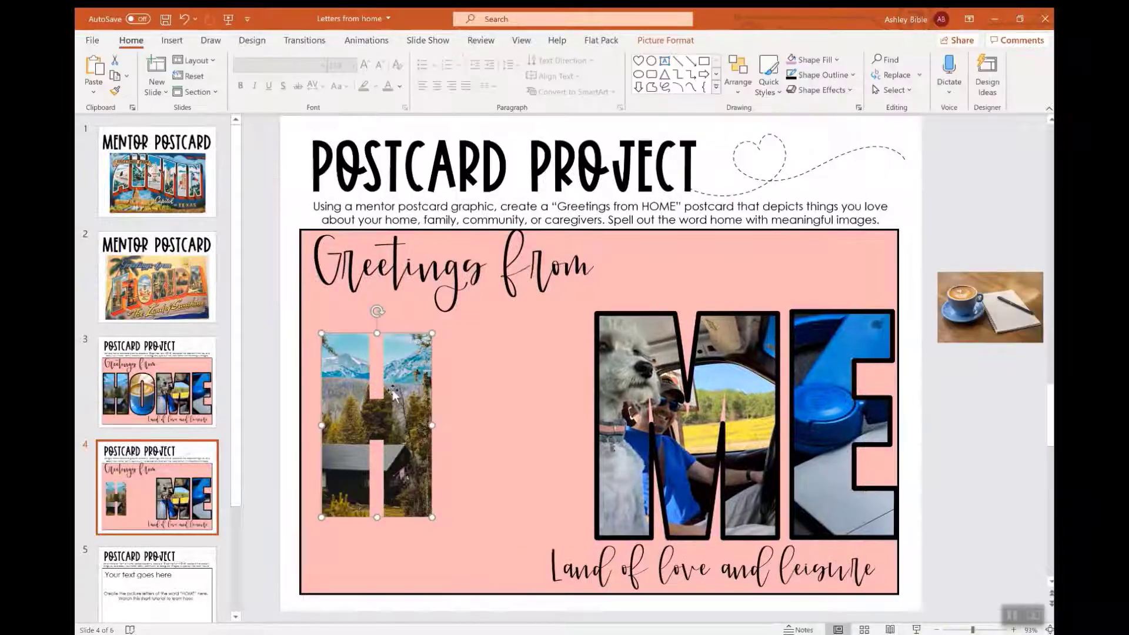
# Give the photo-filled H a black 6 pt outline.
pyautogui.click(841, 83)
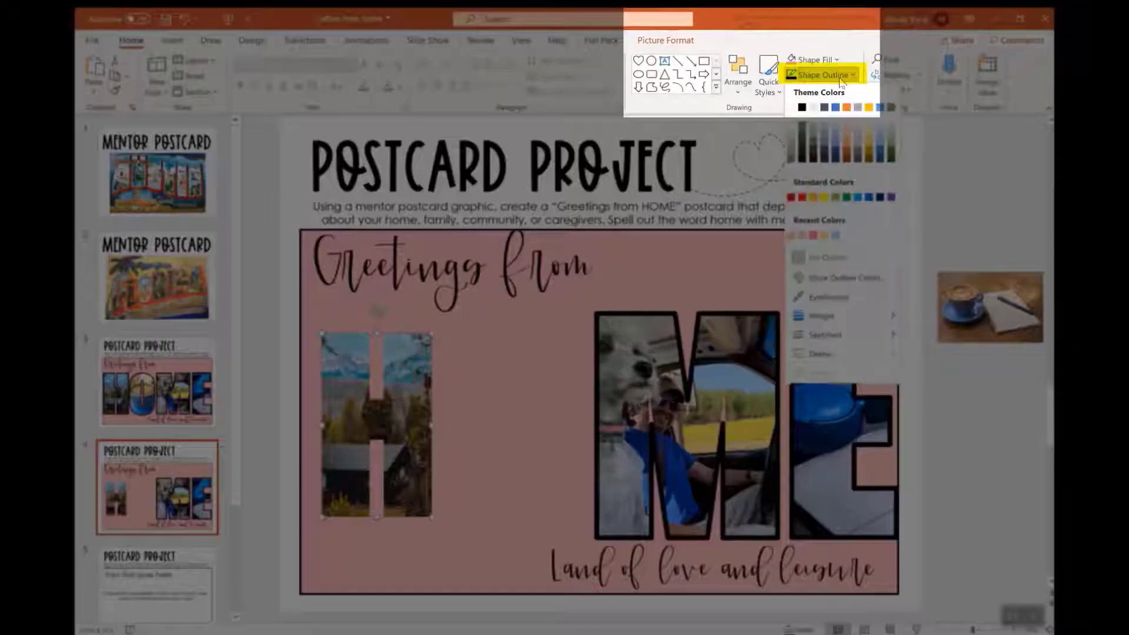
pyautogui.click(803, 108)
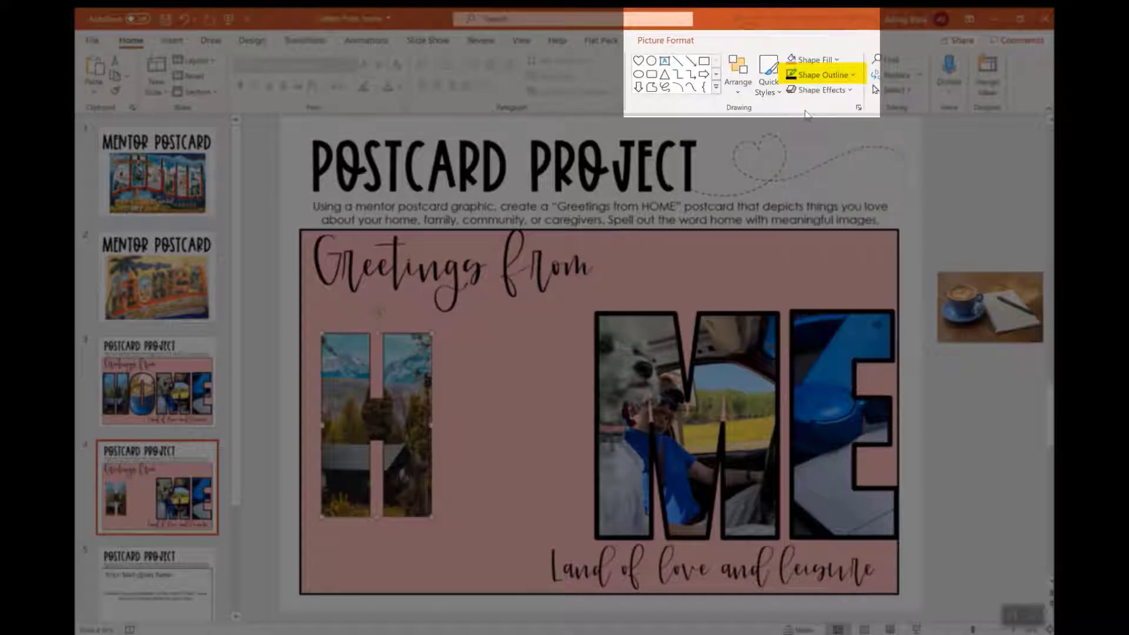
pyautogui.click(815, 81)
pyautogui.moveTo(829, 317)
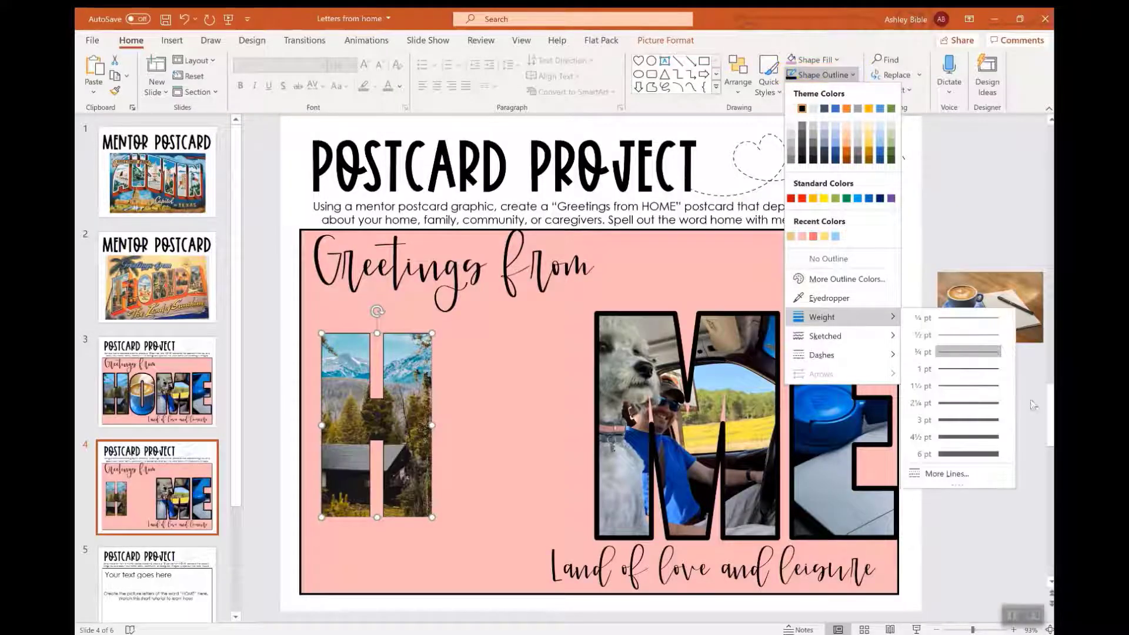
pyautogui.click(970, 454)
# Size and place the H to match the other letters, then bring in the coffee photo.
pyautogui.moveTo(432, 333); pyautogui.dragTo(478, 390)
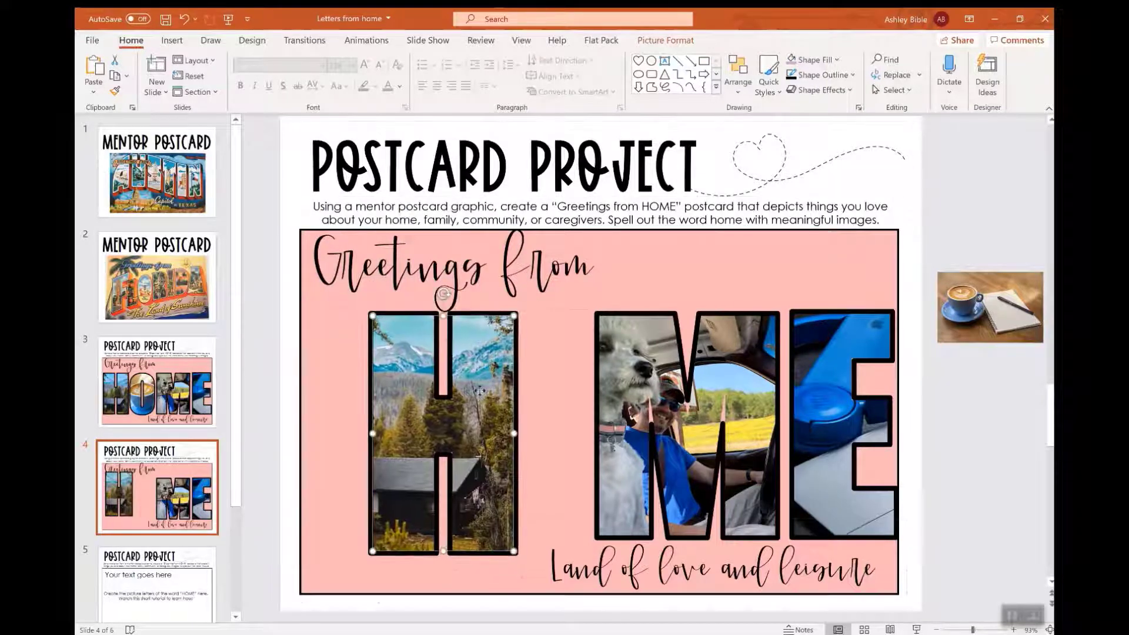
pyautogui.rightClick(480, 390)
pyautogui.click(418, 385)
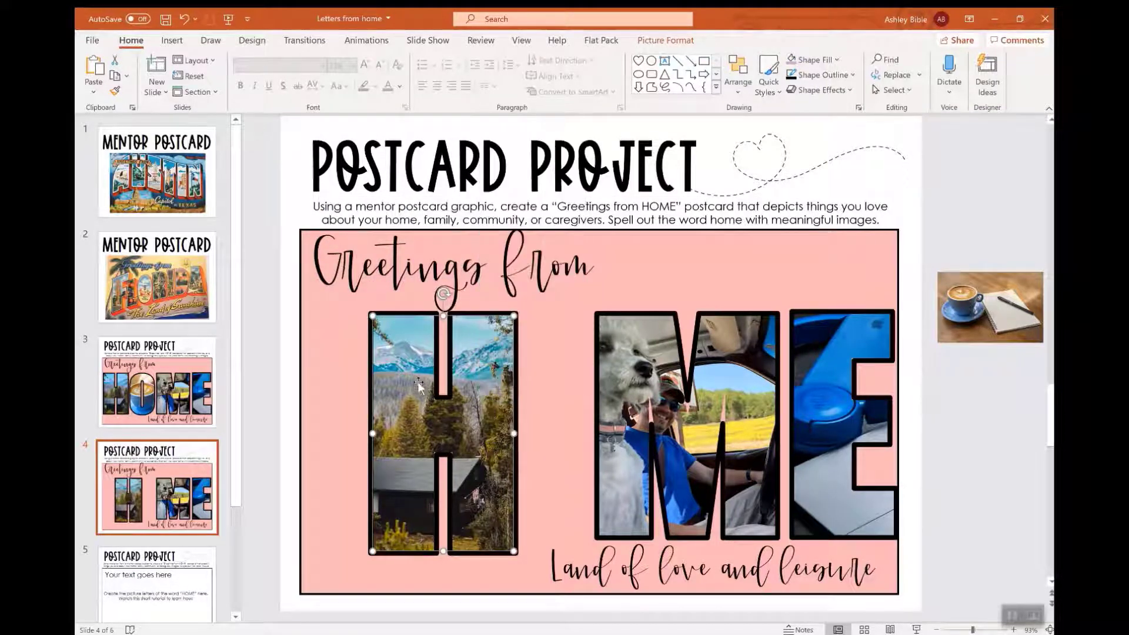
pyautogui.moveTo(494, 393); pyautogui.dragTo(439, 400)
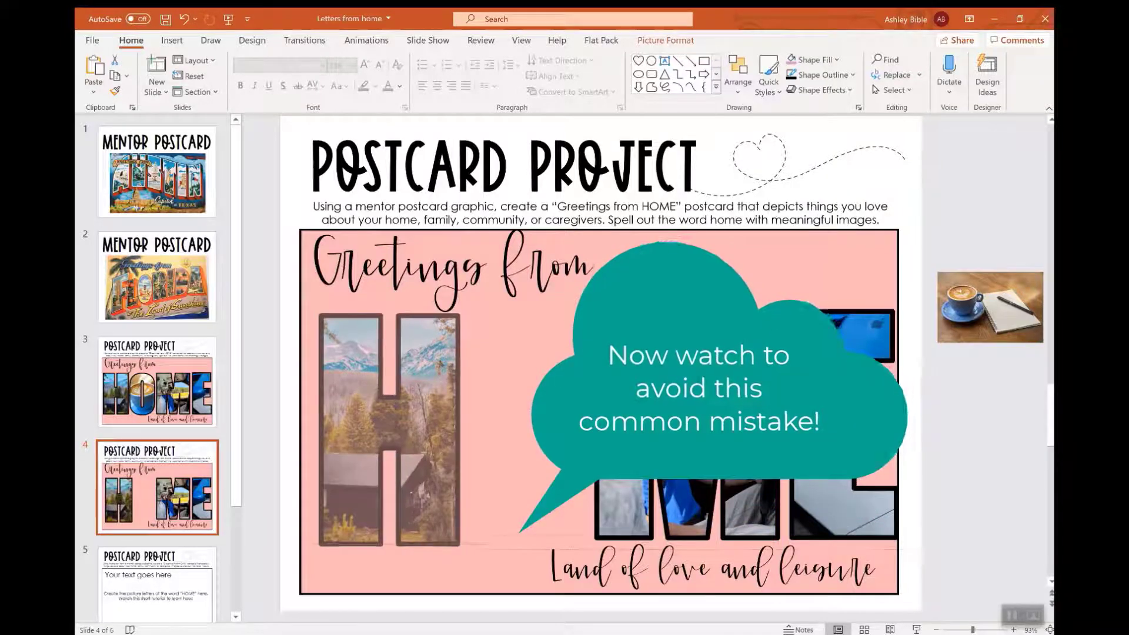
pyautogui.moveTo(460, 546); pyautogui.dragTo(384, 419)
pyautogui.moveTo(957, 315); pyautogui.dragTo(414, 366)
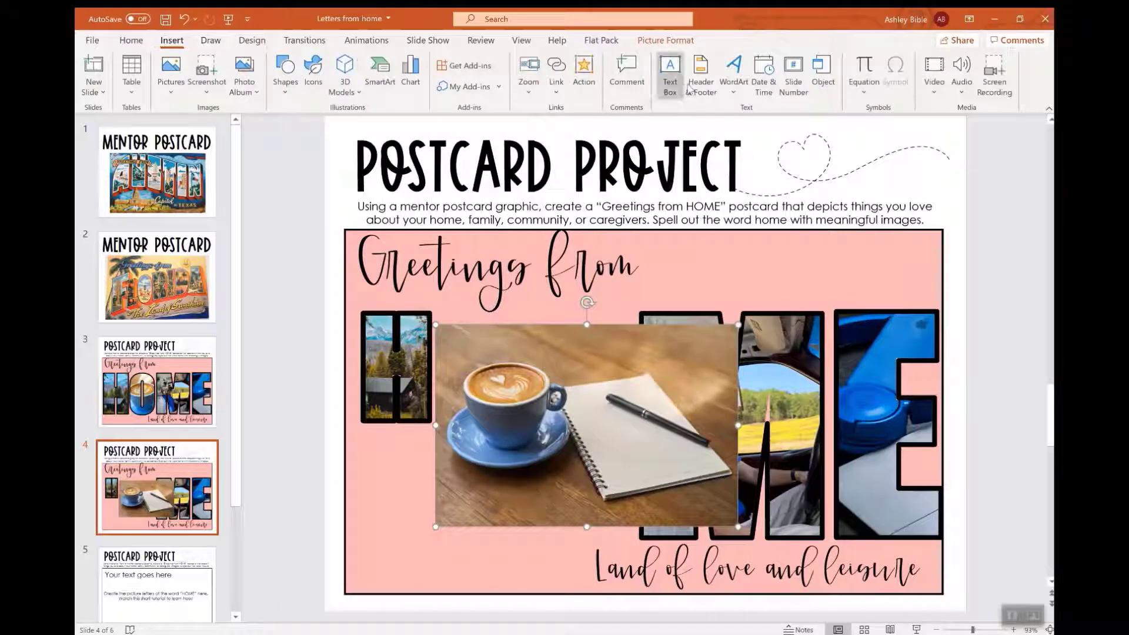
# Add an Impact O at size 199 over the resized coffee photo and select both.
pyautogui.click(669, 77)
pyautogui.moveTo(462, 336); pyautogui.dragTo(591, 479)
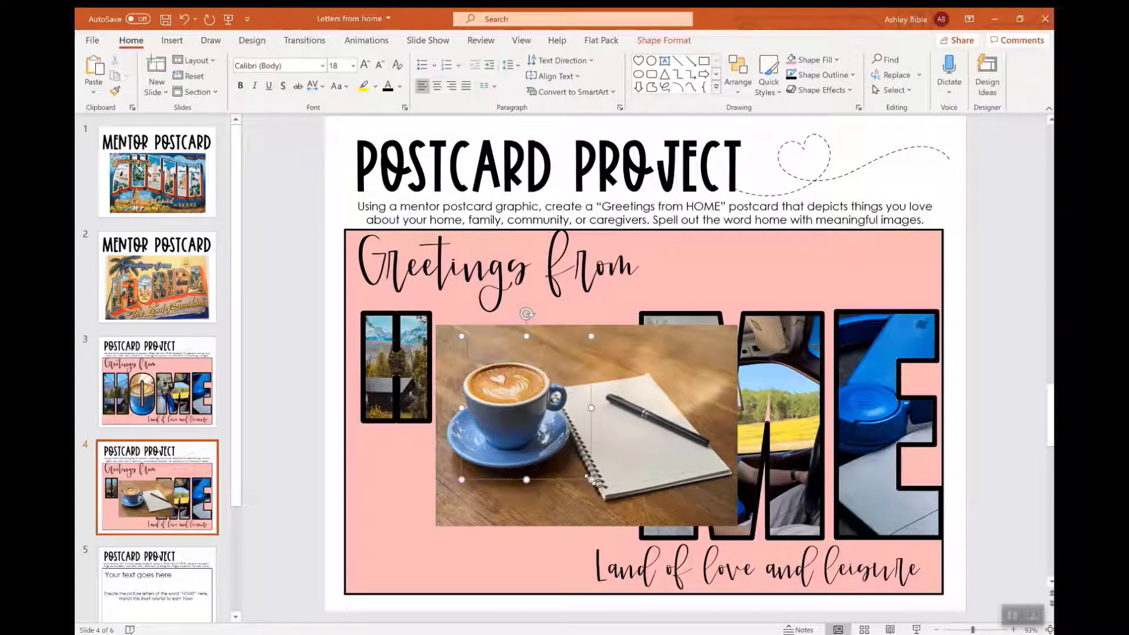
pyautogui.click(323, 66)
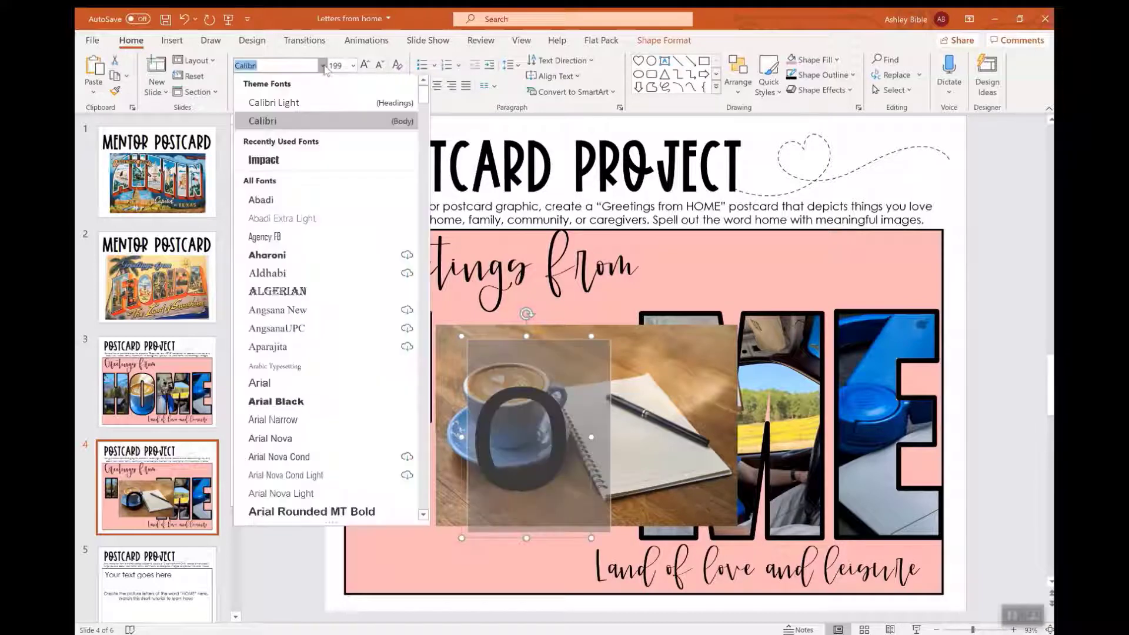
pyautogui.click(302, 160)
pyautogui.moveTo(574, 450)
pyautogui.mouseDown()
pyautogui.moveTo(585, 447)
pyautogui.moveTo(573, 447)
pyautogui.mouseUp()
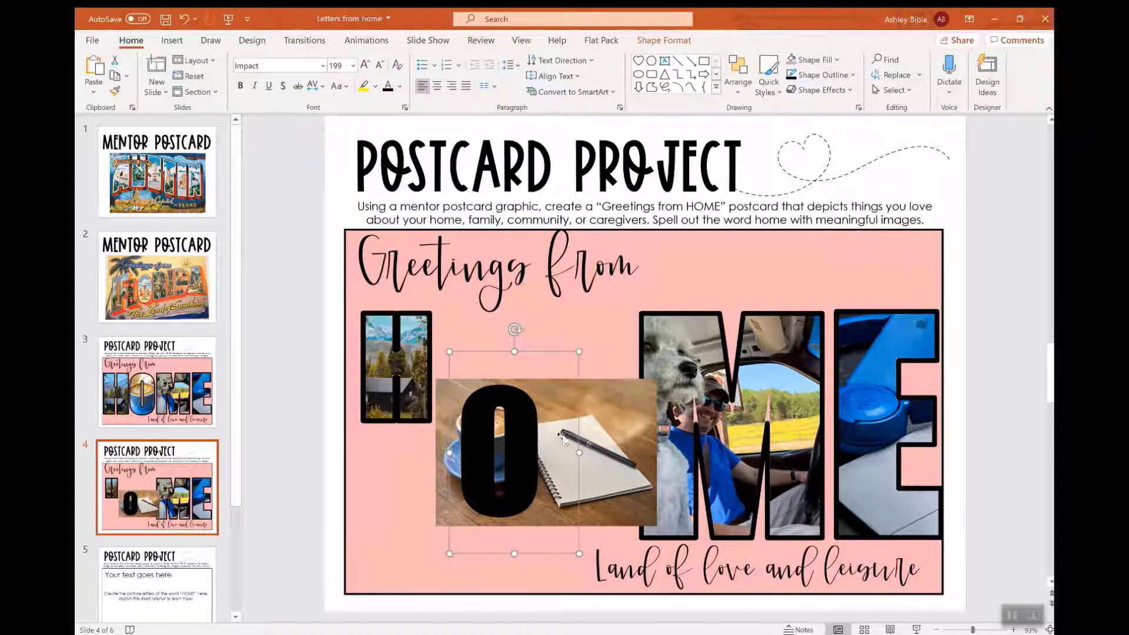
pyautogui.keyDown('shift'); pyautogui.click(627, 426); pyautogui.keyUp('shift')
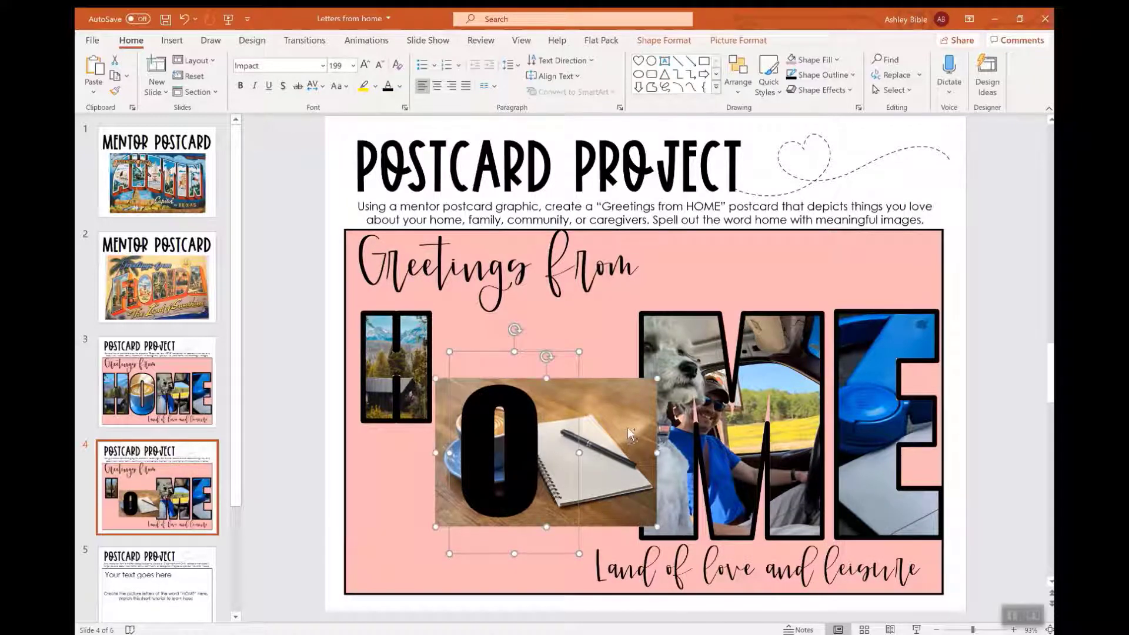
# Select the coffee photo, then the O, and intersect them into a photo-filled O.
pyautogui.click(664, 40)
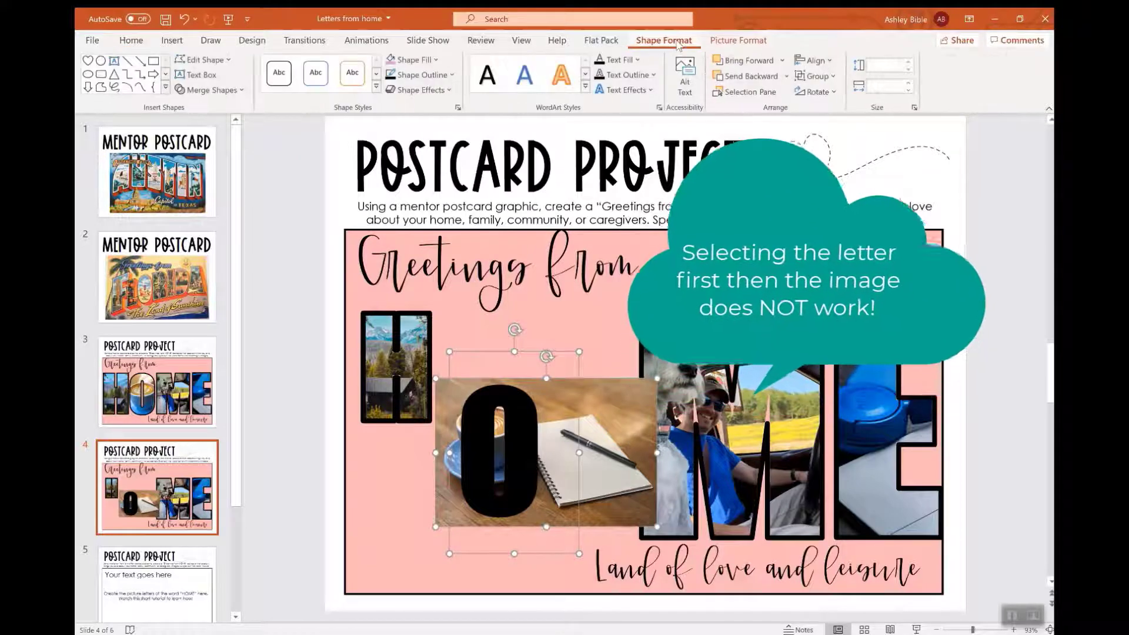
pyautogui.click(208, 90)
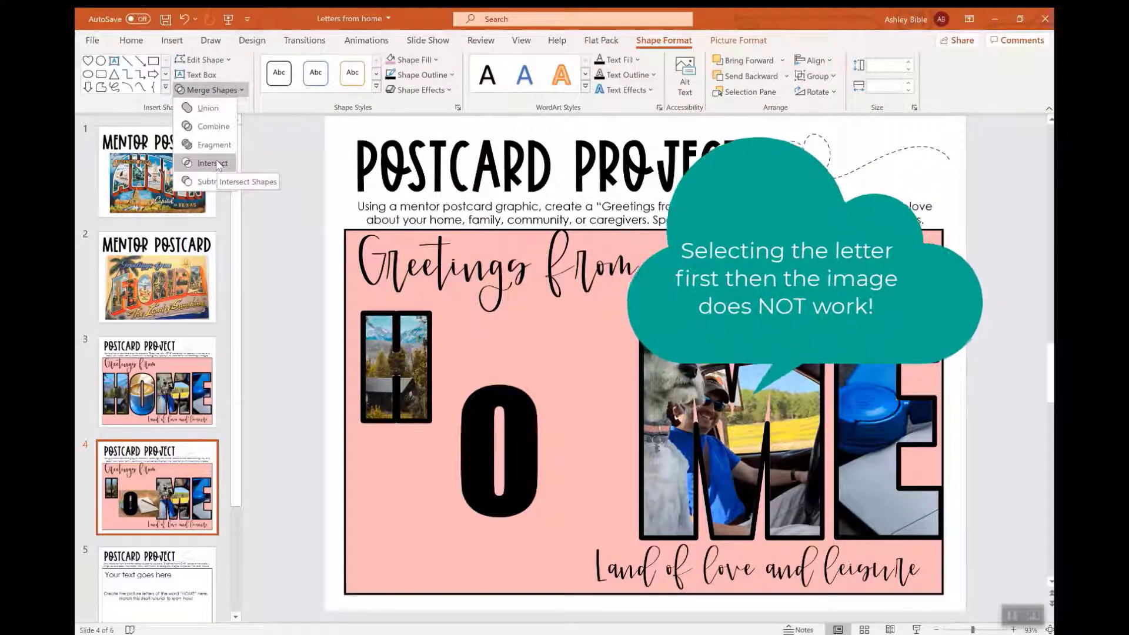
pyautogui.click(256, 200)
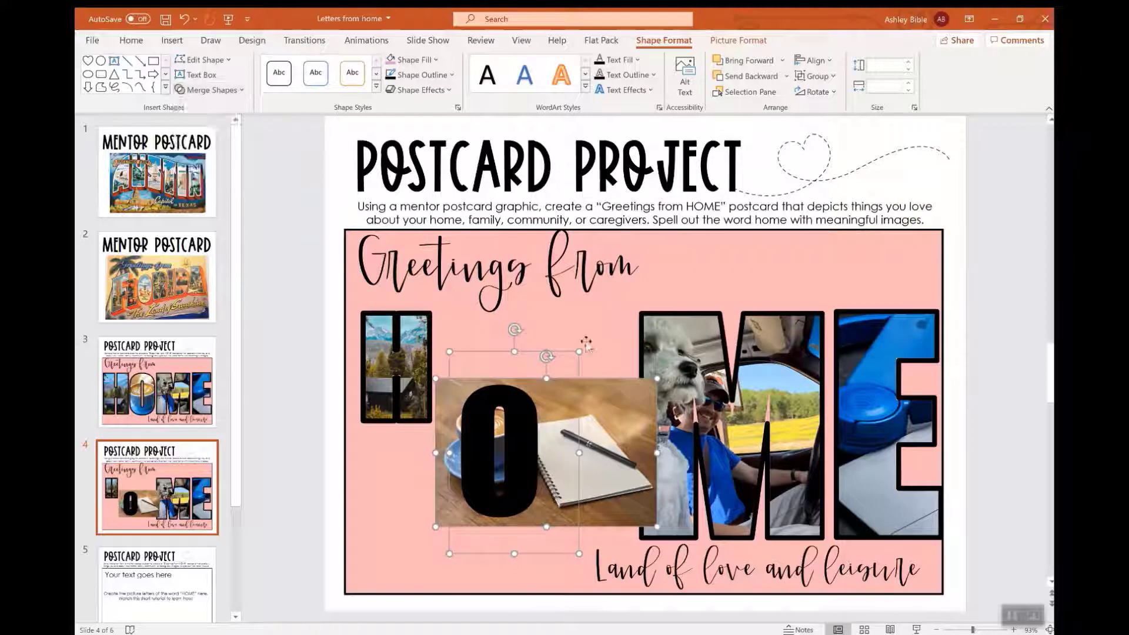
pyautogui.click(615, 441)
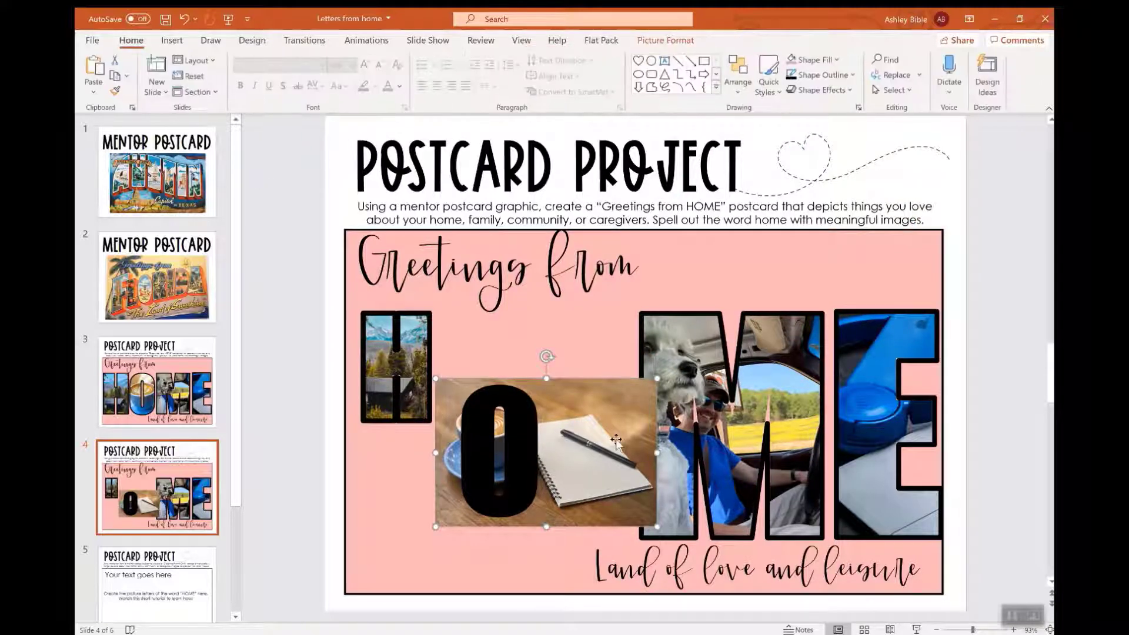
pyautogui.click(533, 433)
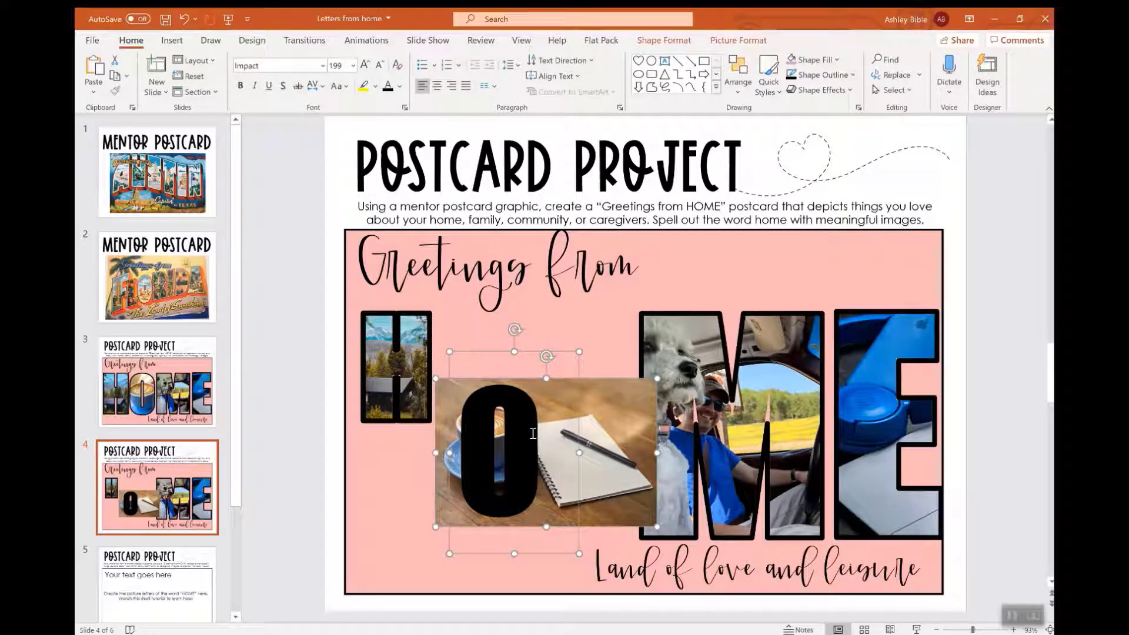
pyautogui.click(672, 45)
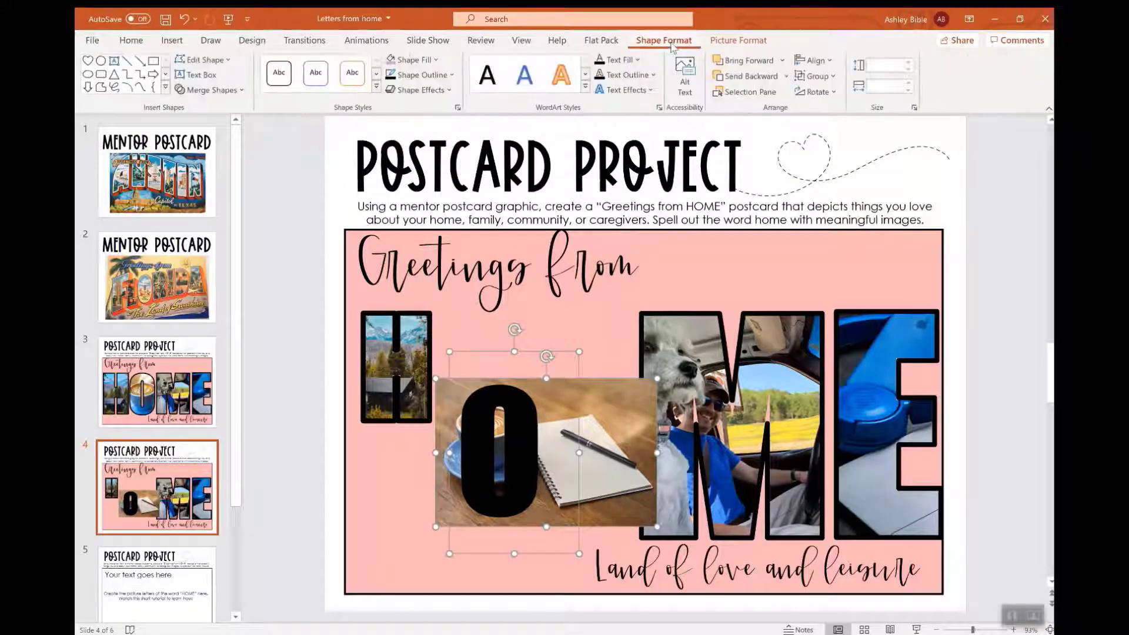
pyautogui.click(214, 90)
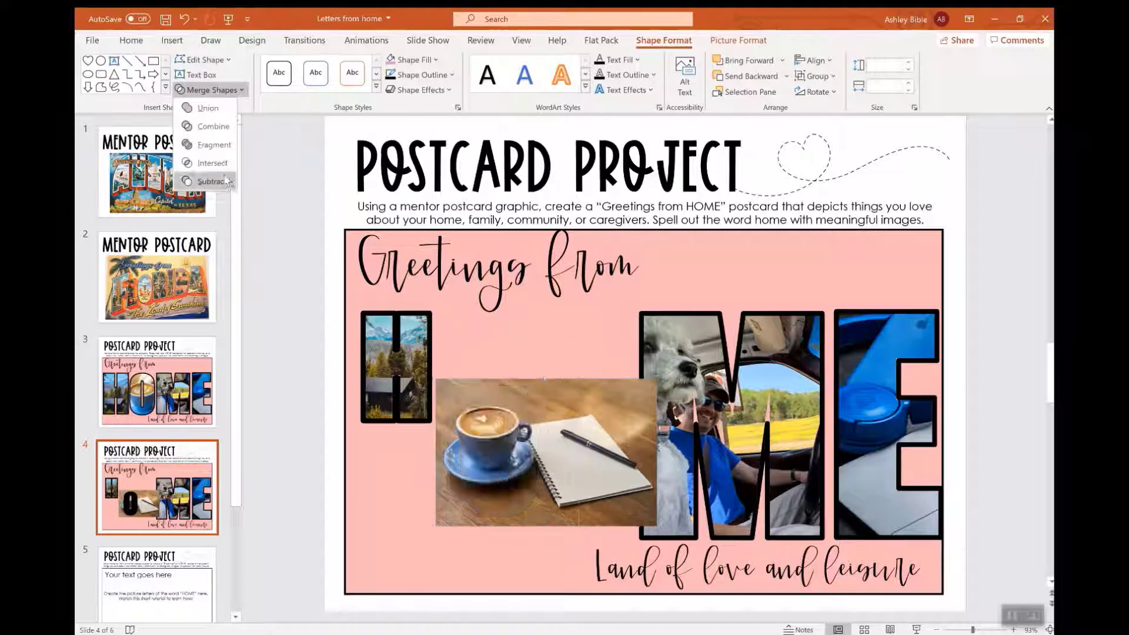
pyautogui.click(212, 163)
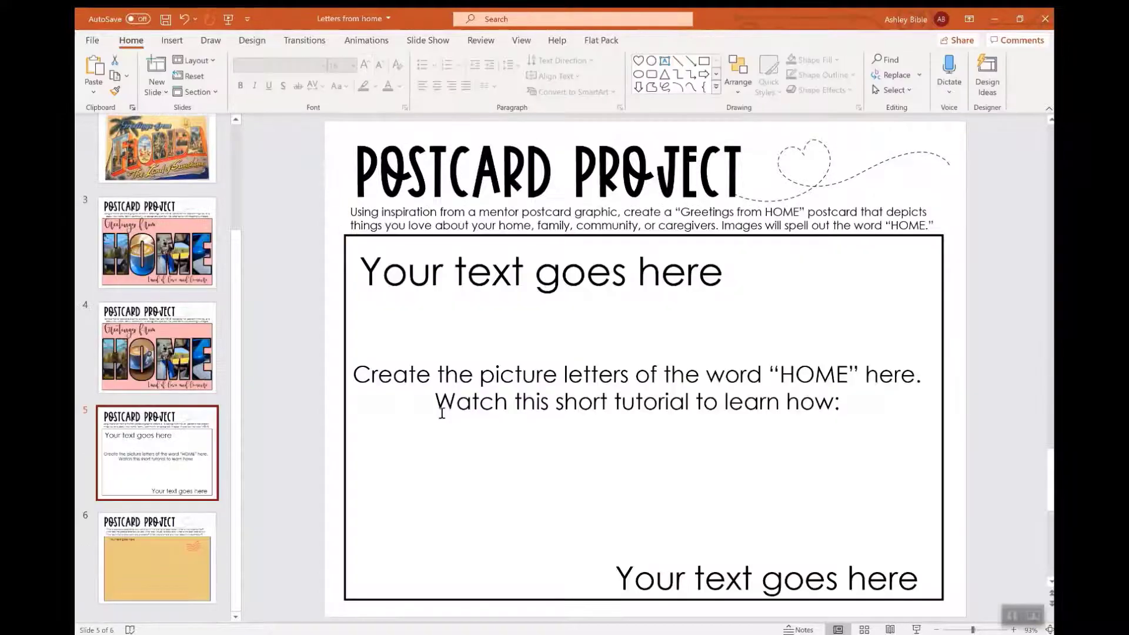
# Copy the sunset-over-waves photo and paste it onto slide 5's postcard frame.
pyautogui.click(346, 328)
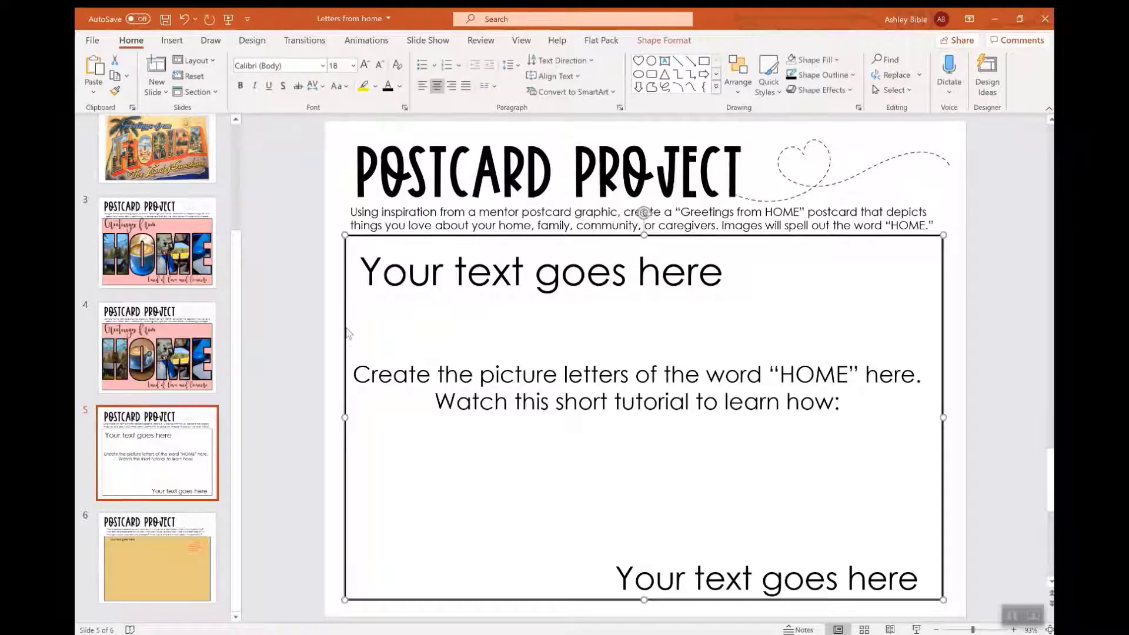
pyautogui.click(815, 61)
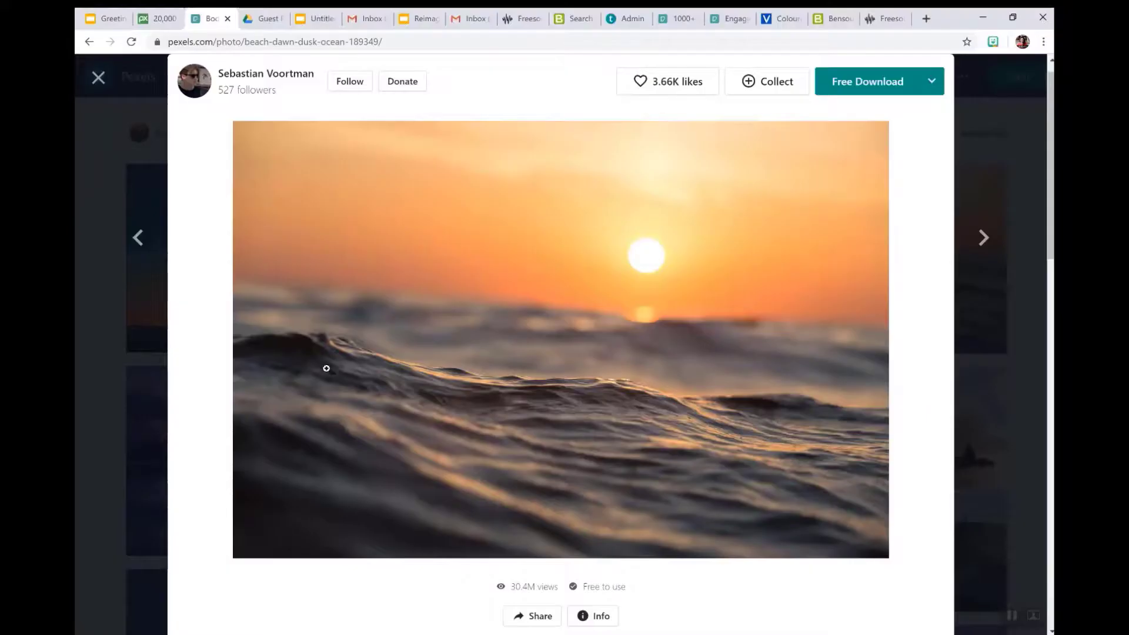
pyautogui.rightClick(326, 368)
pyautogui.click(387, 500)
pyautogui.click(626, 599)
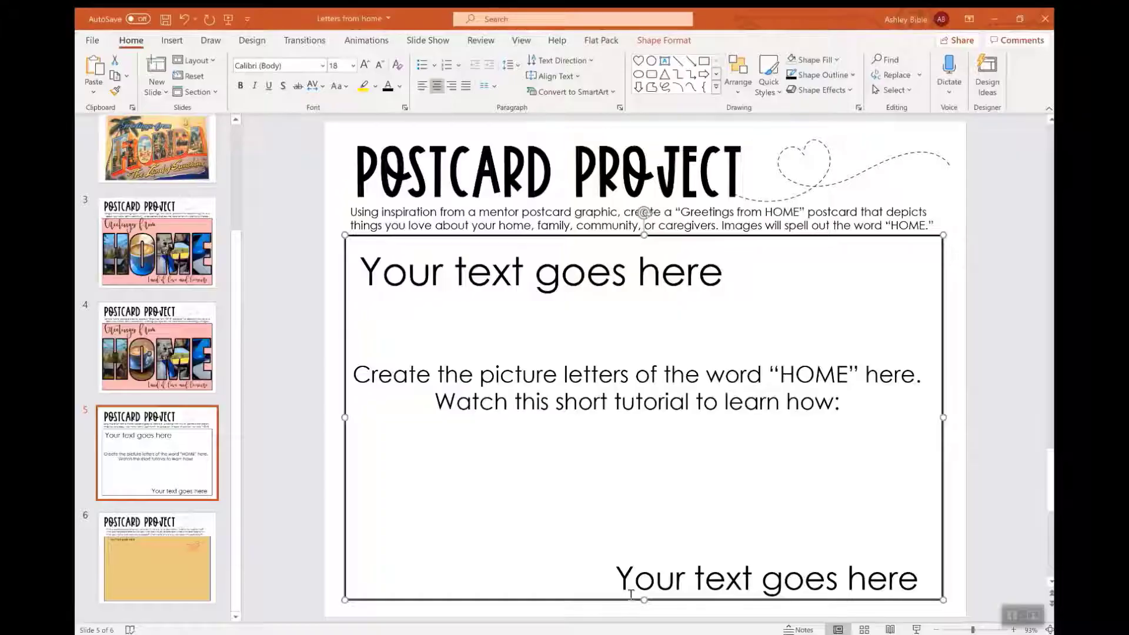
pyautogui.rightClick(258, 383)
pyautogui.click(342, 408)
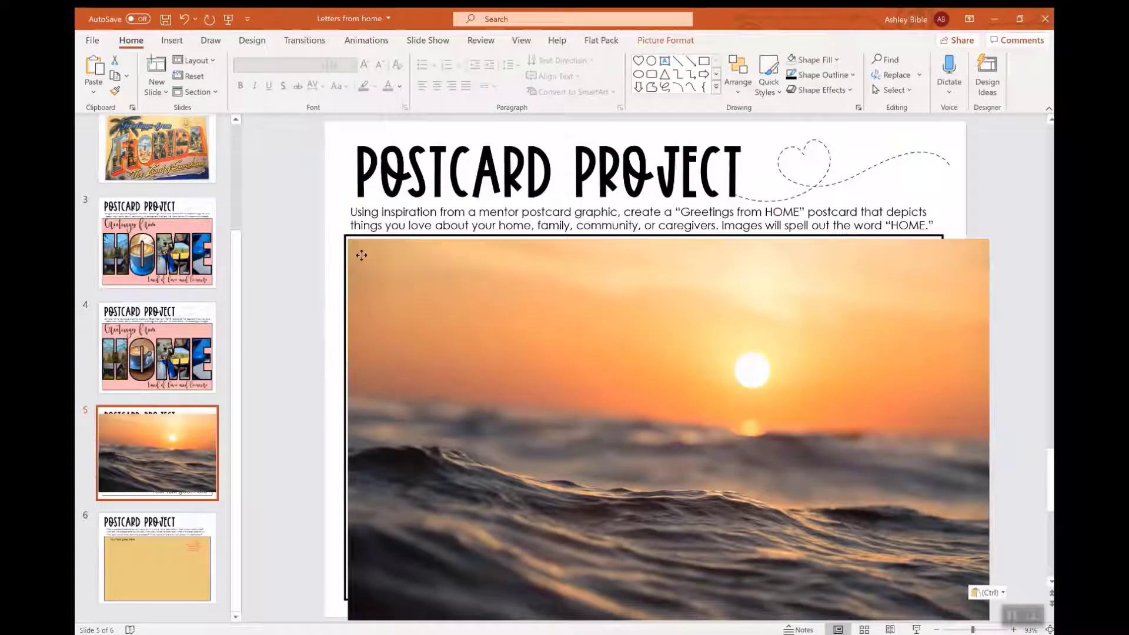
# Shrink the sunset photo and send it to back behind the placeholder text.
pyautogui.moveTo(361, 256); pyautogui.dragTo(359, 252)
pyautogui.scroll(-1, 360, 251)
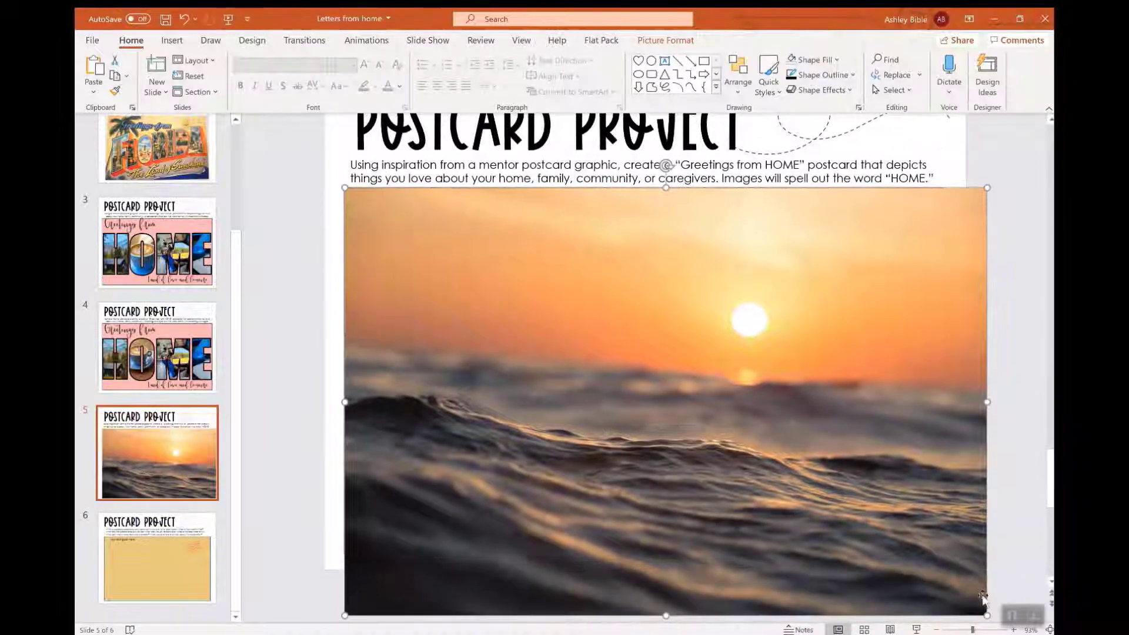
pyautogui.moveTo(987, 615); pyautogui.dragTo(943, 580)
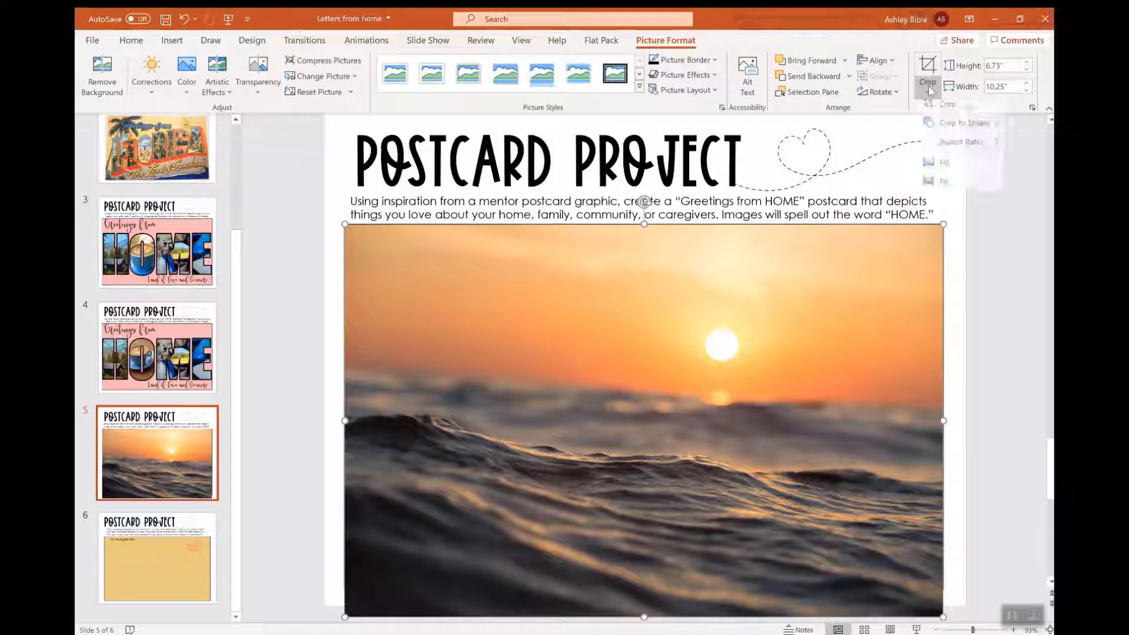
pyautogui.rightClick(403, 174)
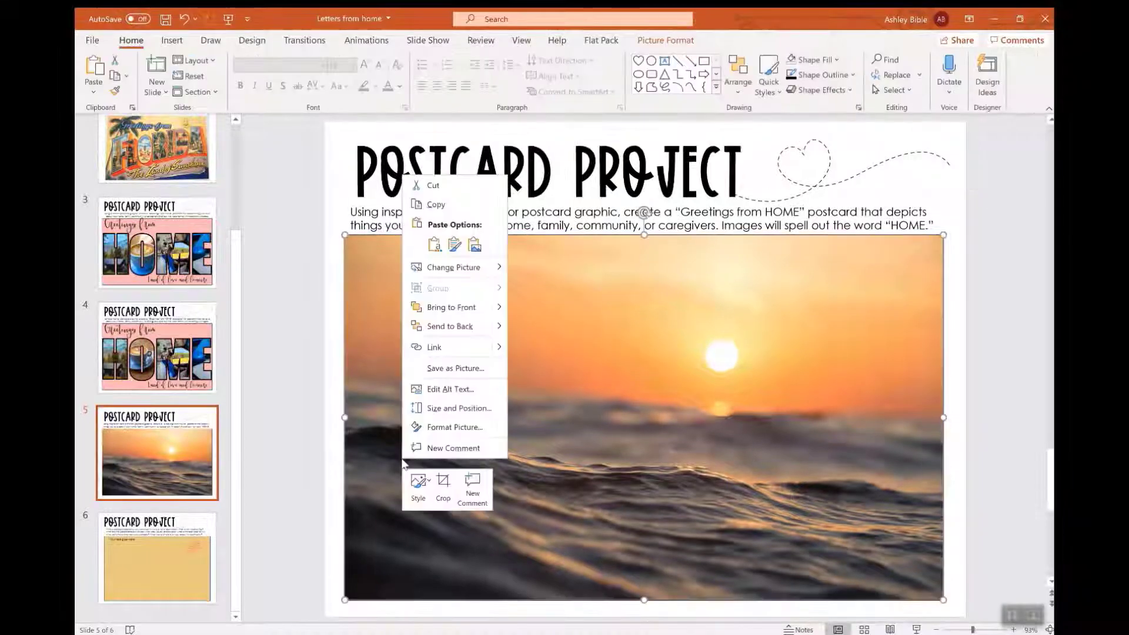
pyautogui.click(459, 326)
pyautogui.click(501, 271)
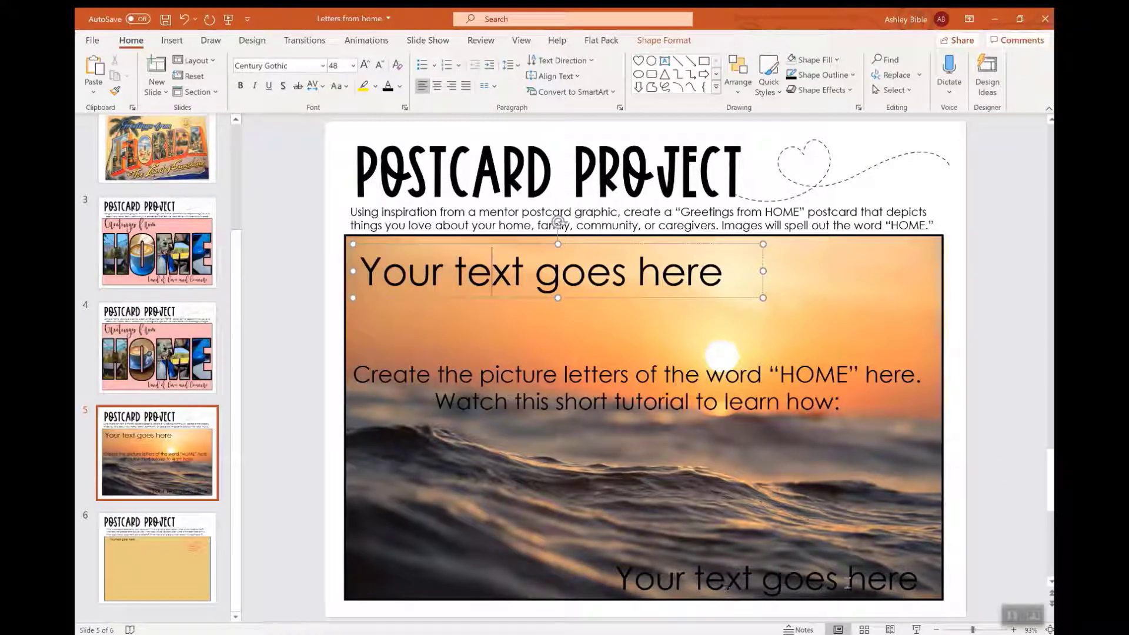
# Deselect the text box and compare the Letters from home deck with the Google Slides copy.
pyautogui.click(312, 506)
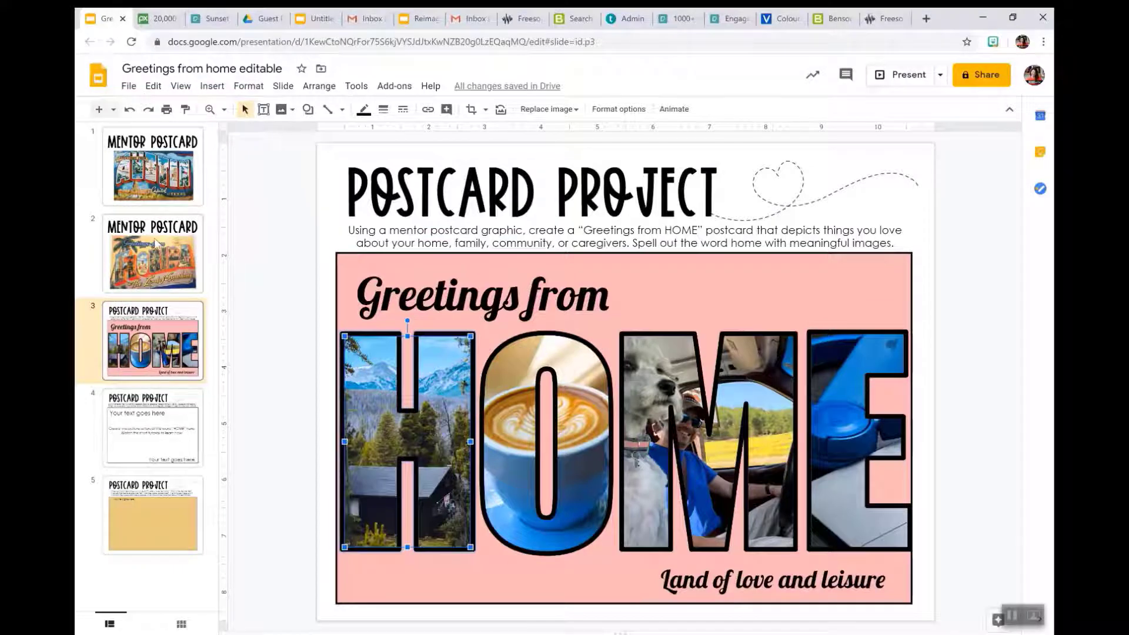
pyautogui.moveTo(576, 629)
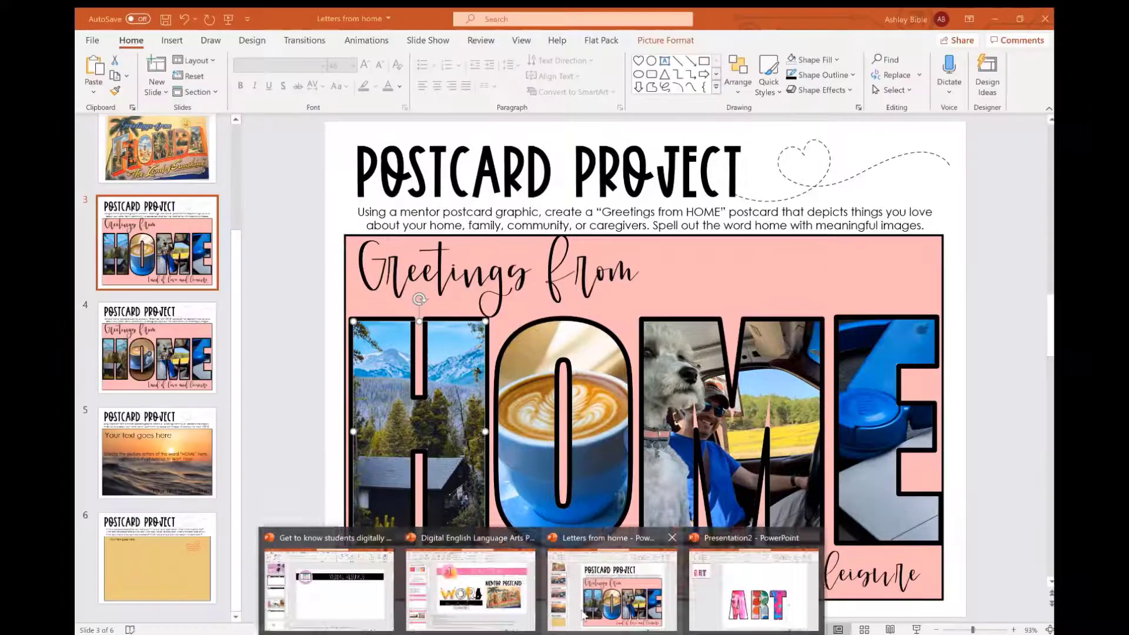
pyautogui.click(583, 614)
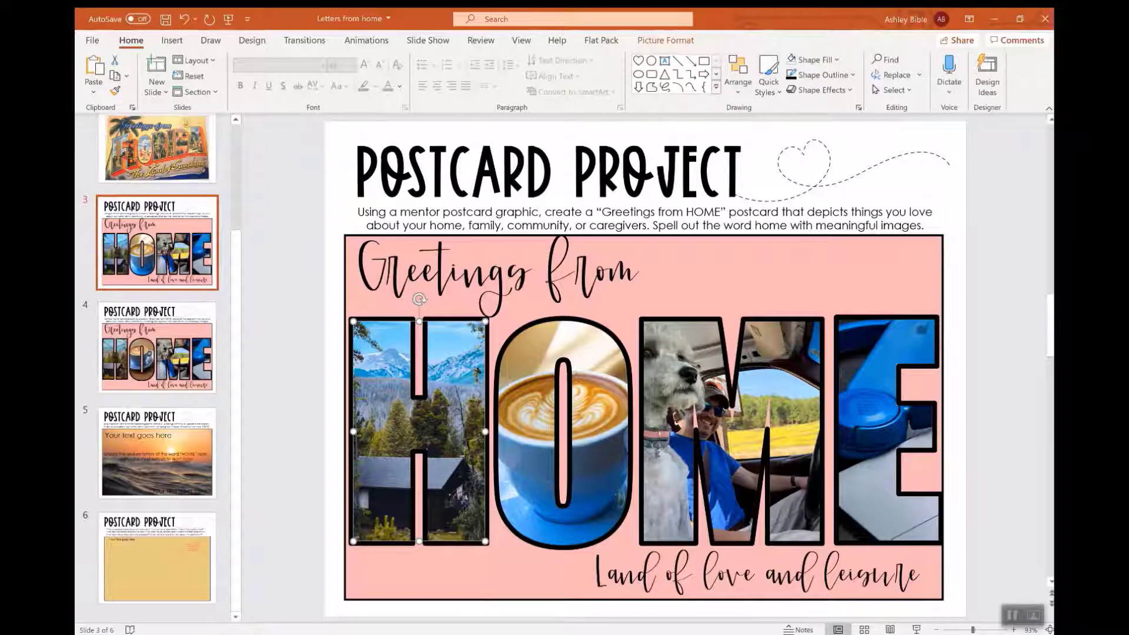
pyautogui.hotkey('alt', 'Tab')
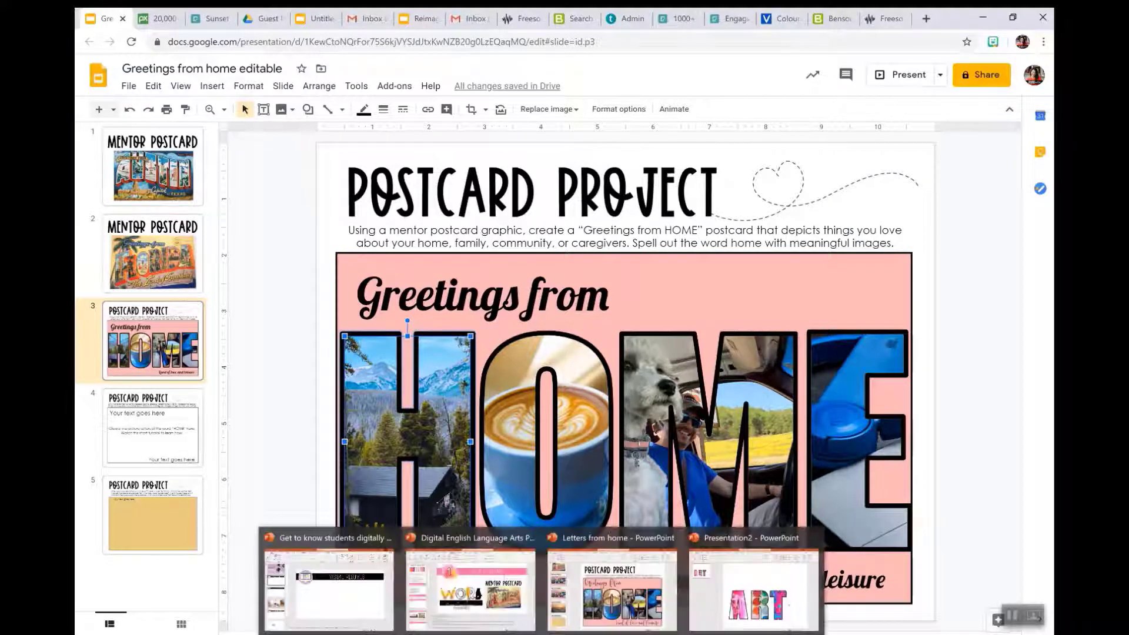
# Copy the photo-filled H picture from Letters from home and switch to Google Slides.
pyautogui.click(611, 582)
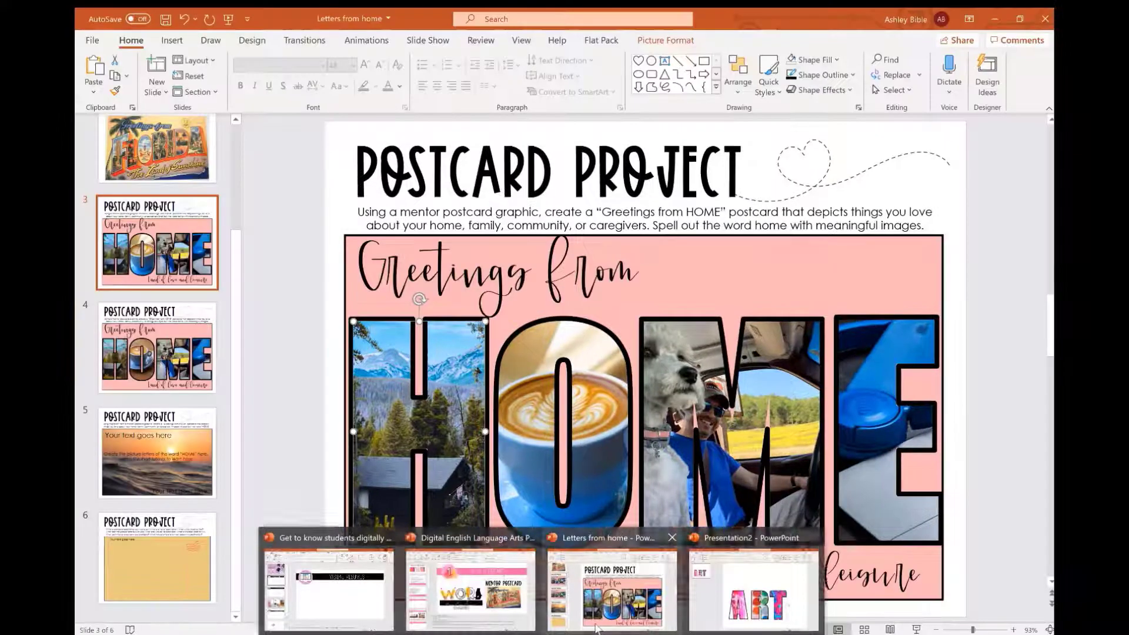
pyautogui.rightClick(380, 394)
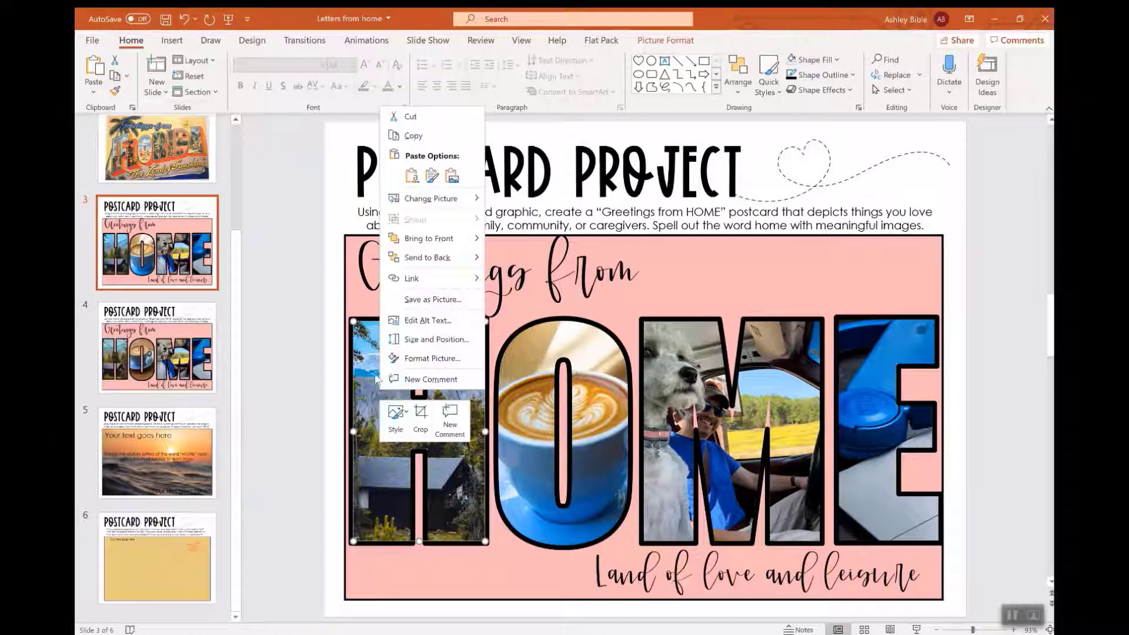
pyautogui.click(414, 136)
pyautogui.hotkey('alt', 'Tab')
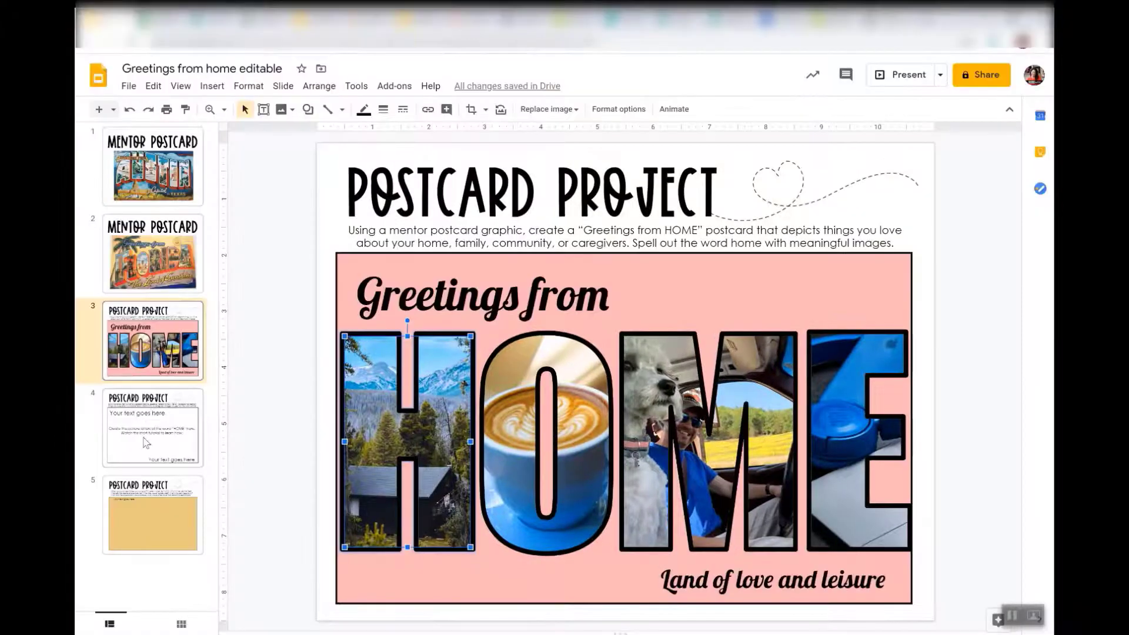
# Paste the H onto slide 4, then delete it, and bring up Insert > Image.
pyautogui.click(147, 442)
pyautogui.rightClick(252, 344)
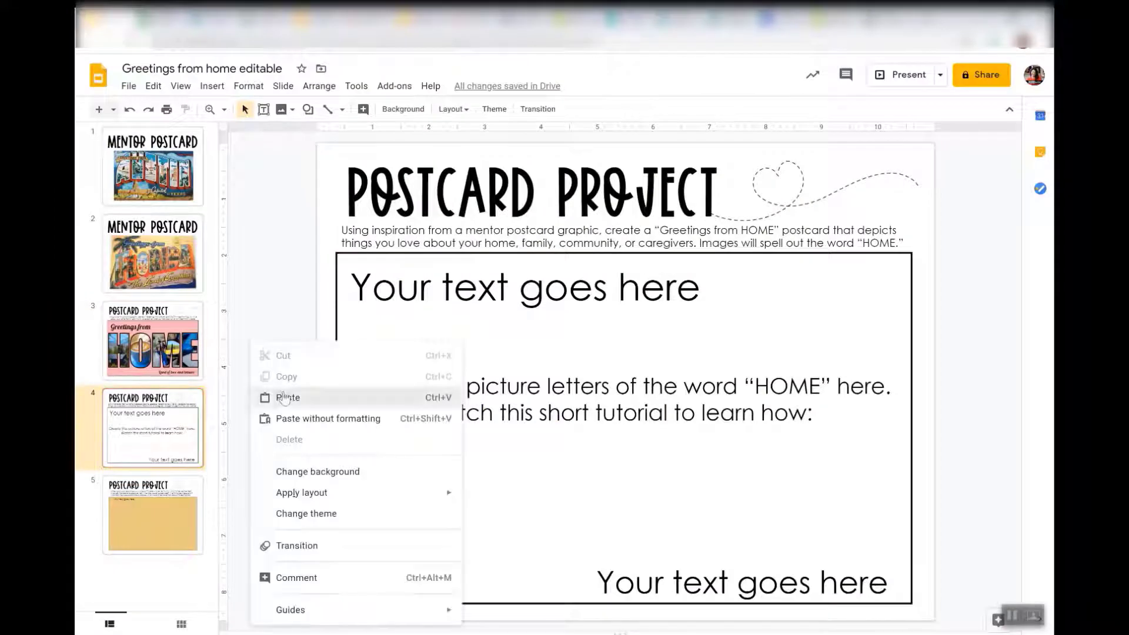
pyautogui.click(286, 397)
pyautogui.moveTo(597, 336); pyautogui.dragTo(415, 369)
pyautogui.press('Delete')
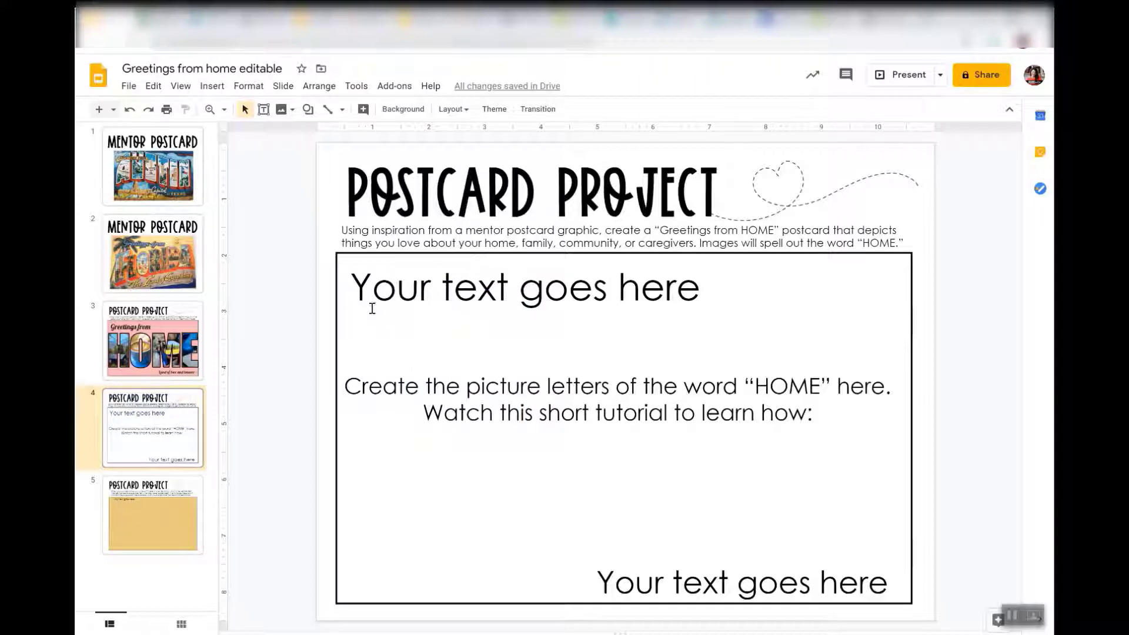
pyautogui.click(210, 87)
pyautogui.moveTo(225, 112)
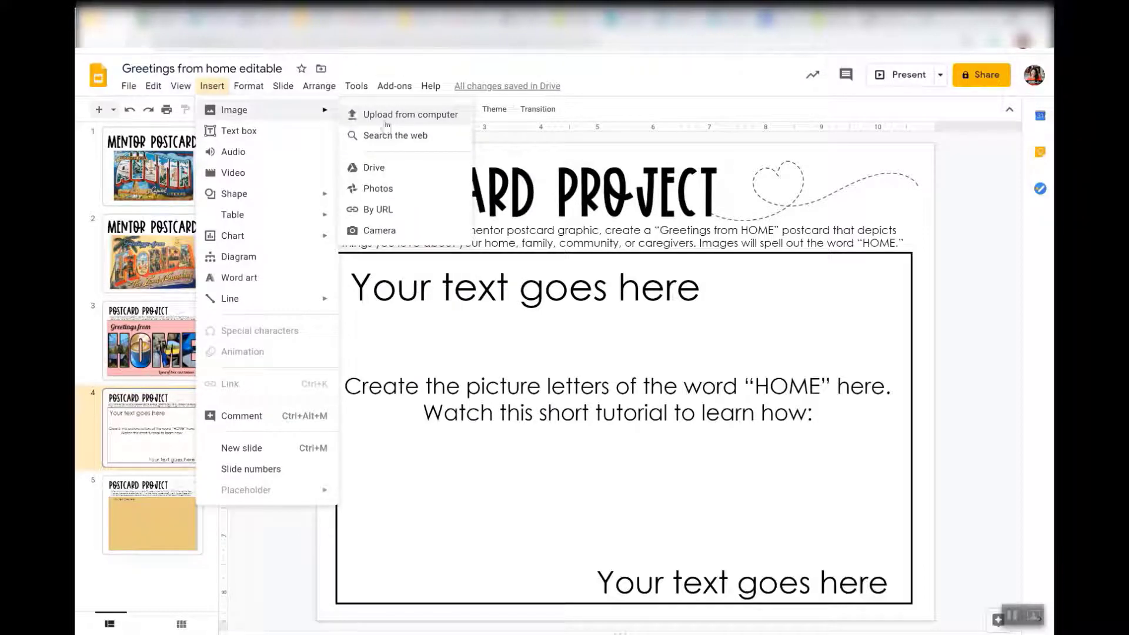
# Search images for 'cabin' and drag a forest-cabin photo onto slide 4.
pyautogui.click(378, 188)
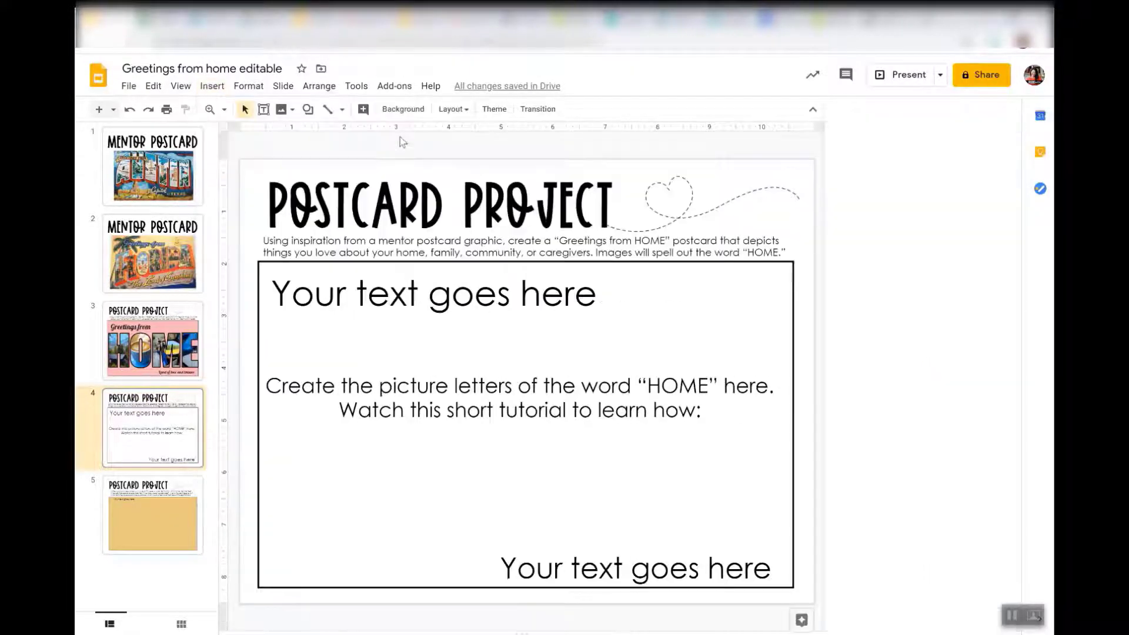
pyautogui.click(897, 116)
pyautogui.write('cabin')
pyautogui.press('Return')
pyautogui.moveTo(870, 288); pyautogui.dragTo(546, 406)
# Crop the cabin photo with a rectangle mask into a tall narrow strip.
pyautogui.doubleClick(558, 447)
pyautogui.click(485, 110)
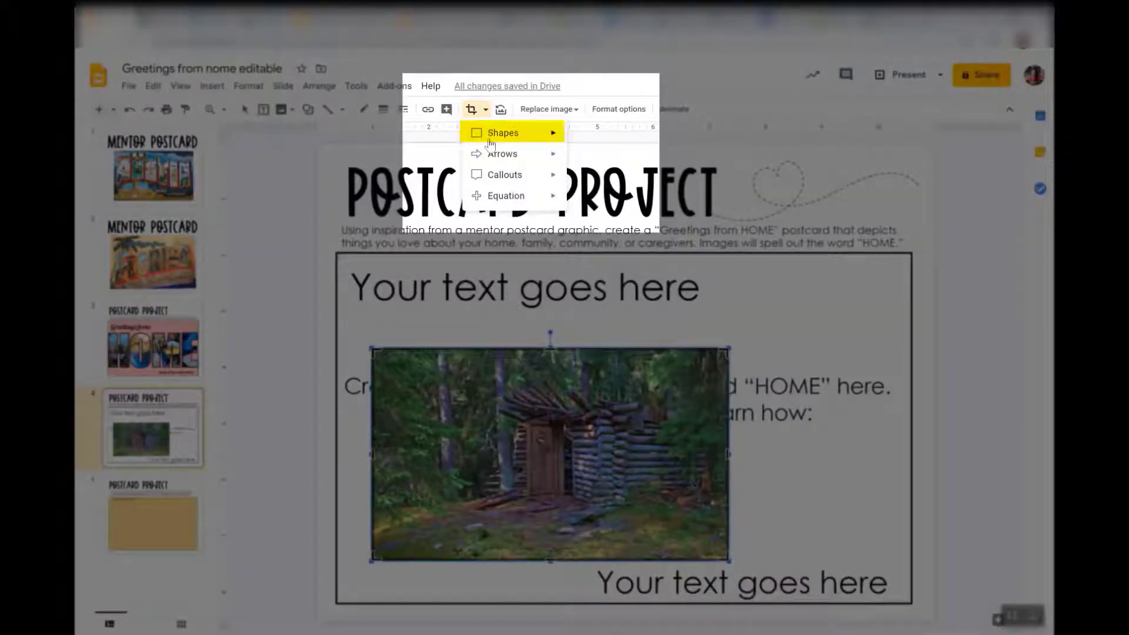
pyautogui.moveTo(490, 144)
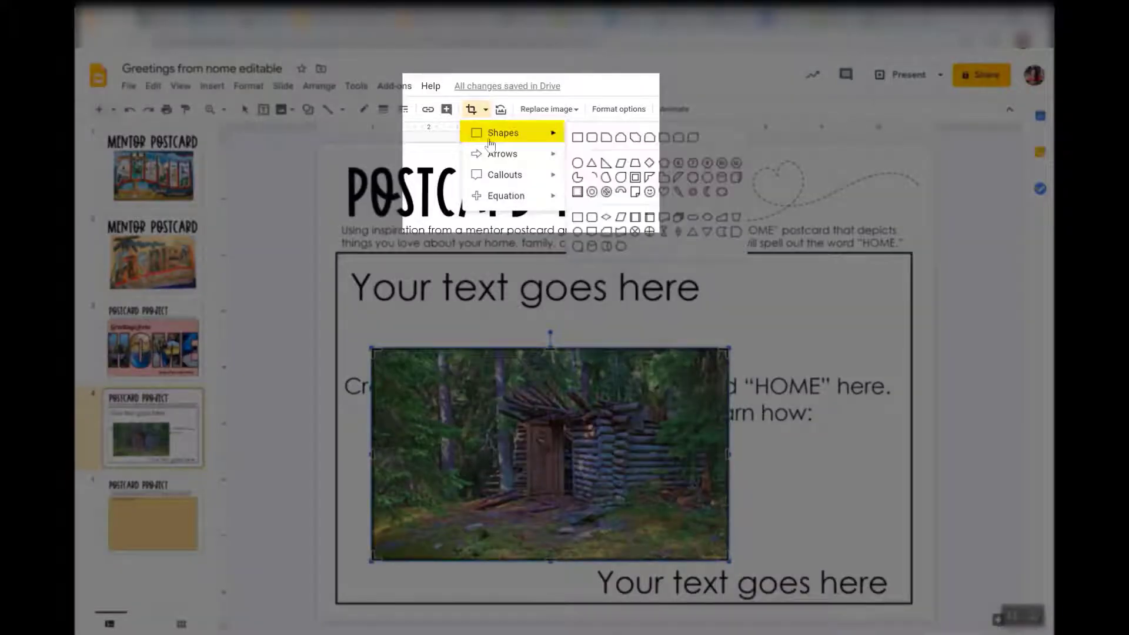
pyautogui.click(577, 137)
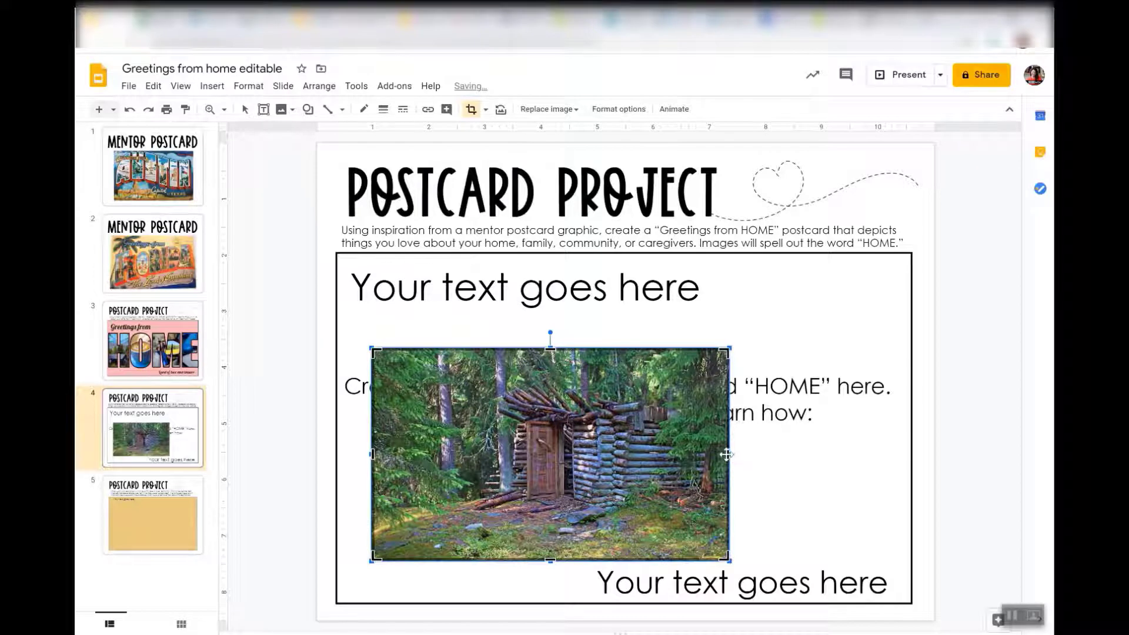
pyautogui.moveTo(729, 454); pyautogui.dragTo(544, 479)
pyautogui.rightClick(393, 430)
# Paste a copy of the tree strip, rotate it horizontal, and place it as the crossbar.
pyautogui.click(417, 247)
pyautogui.rightClick(271, 329)
pyautogui.click(302, 381)
pyautogui.moveTo(476, 467); pyautogui.dragTo(477, 443)
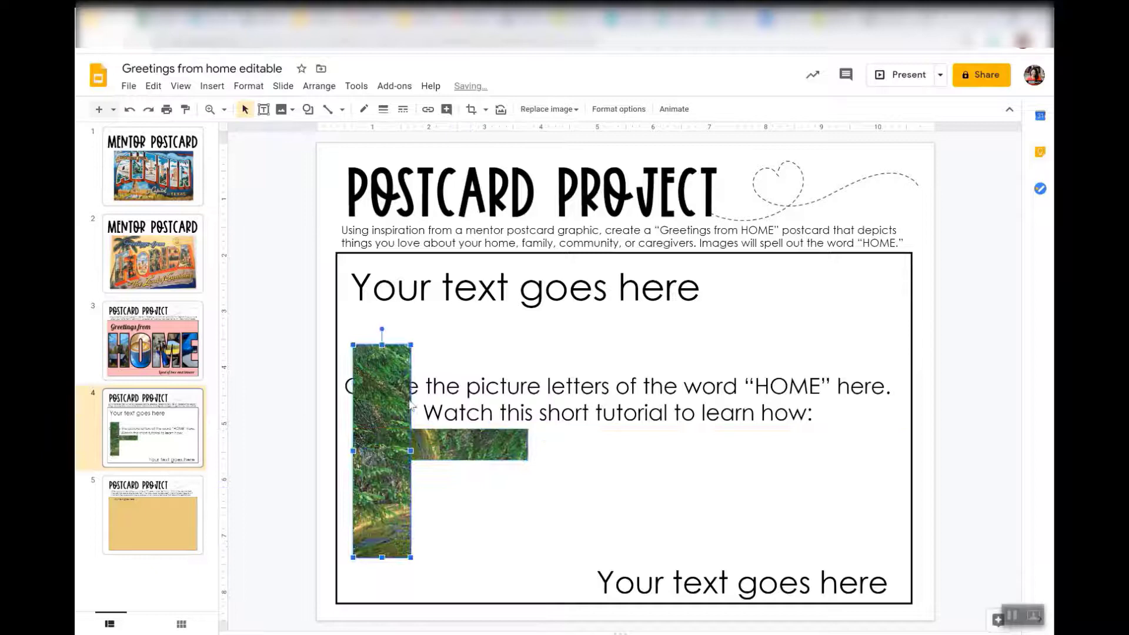
pyautogui.moveTo(343, 378); pyautogui.dragTo(547, 410)
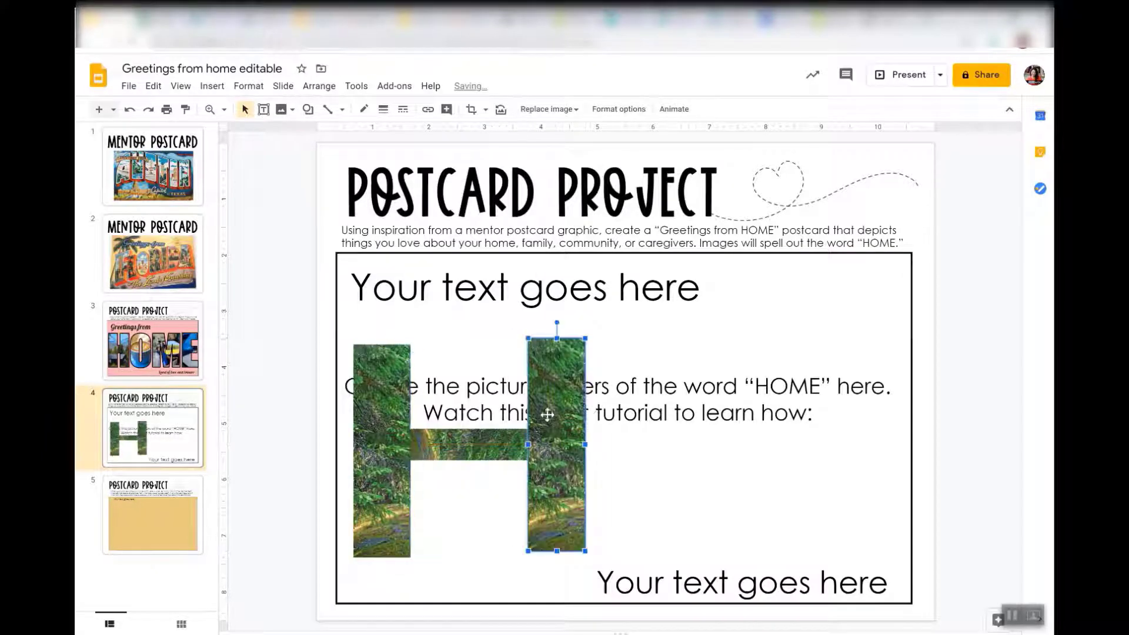
# Select the H's right stem, check the mask shape options, then deselect the image.
pyautogui.click(645, 413)
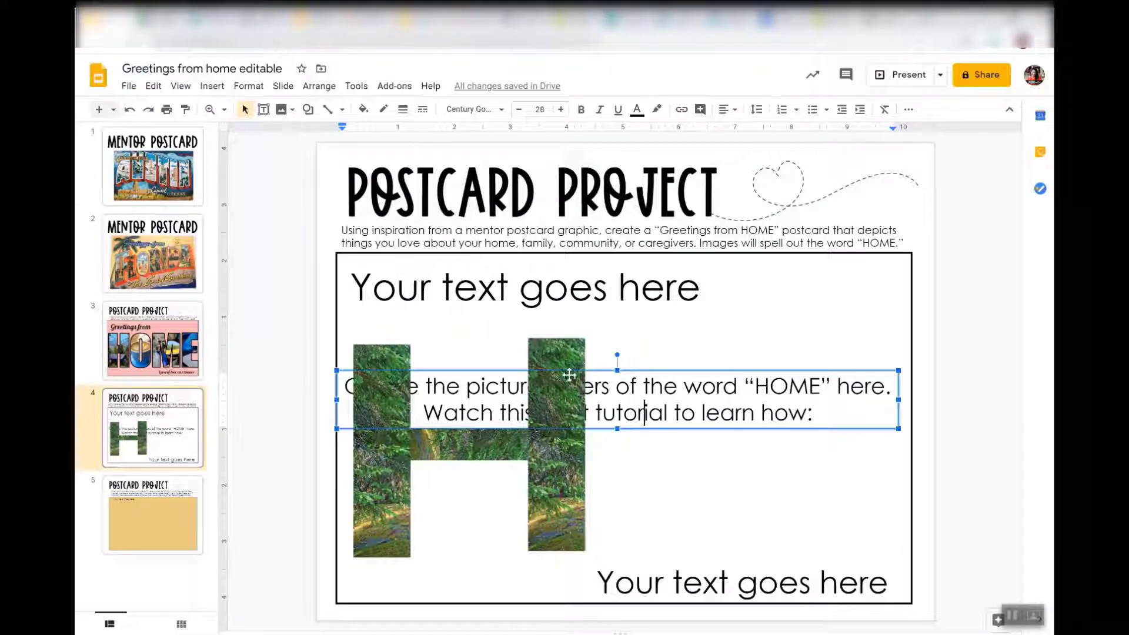
pyautogui.click(553, 359)
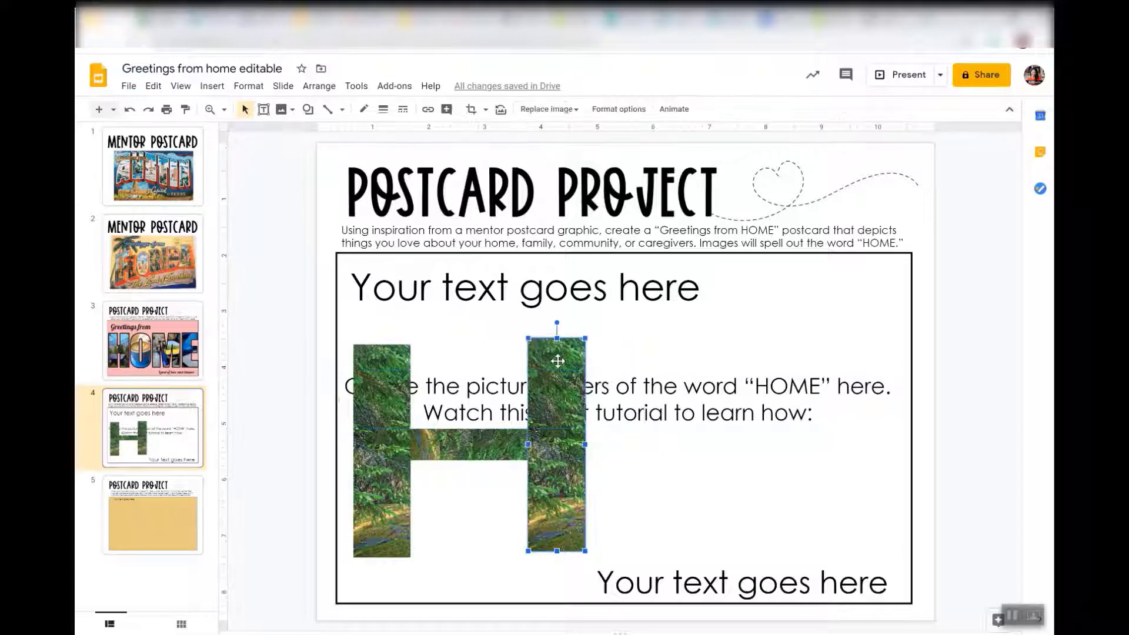
pyautogui.click(485, 110)
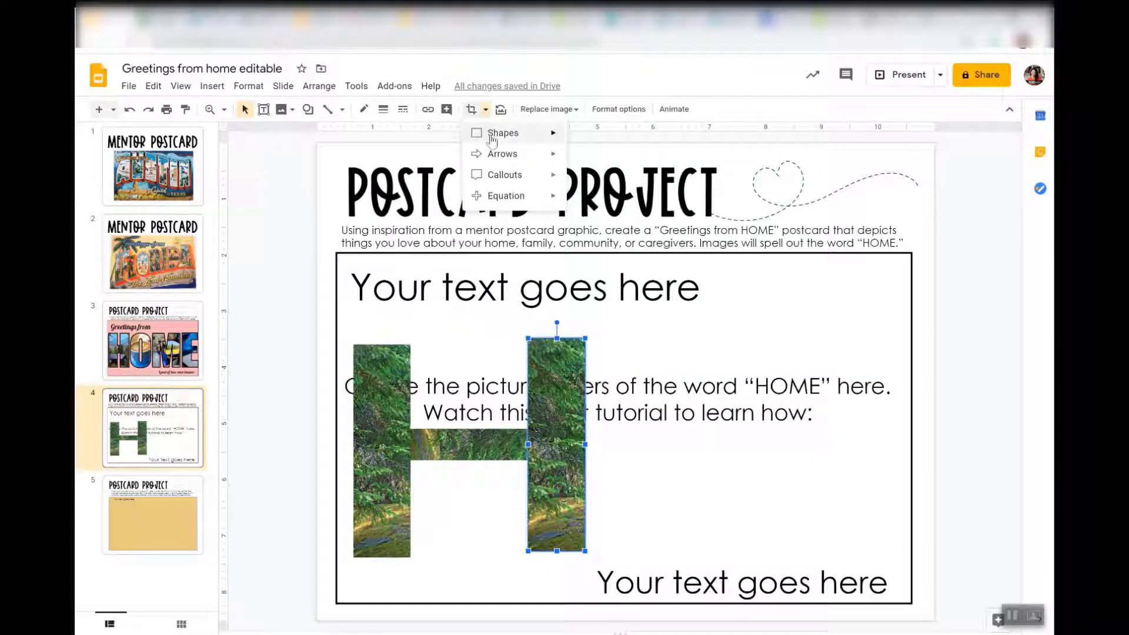
pyautogui.moveTo(491, 134)
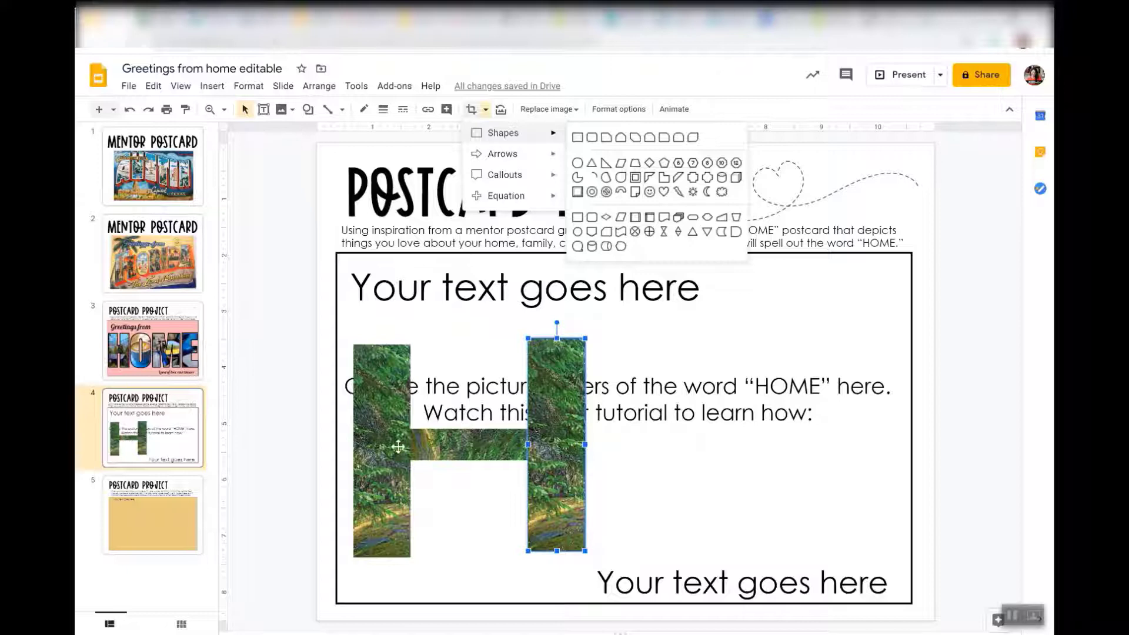
pyautogui.click(285, 381)
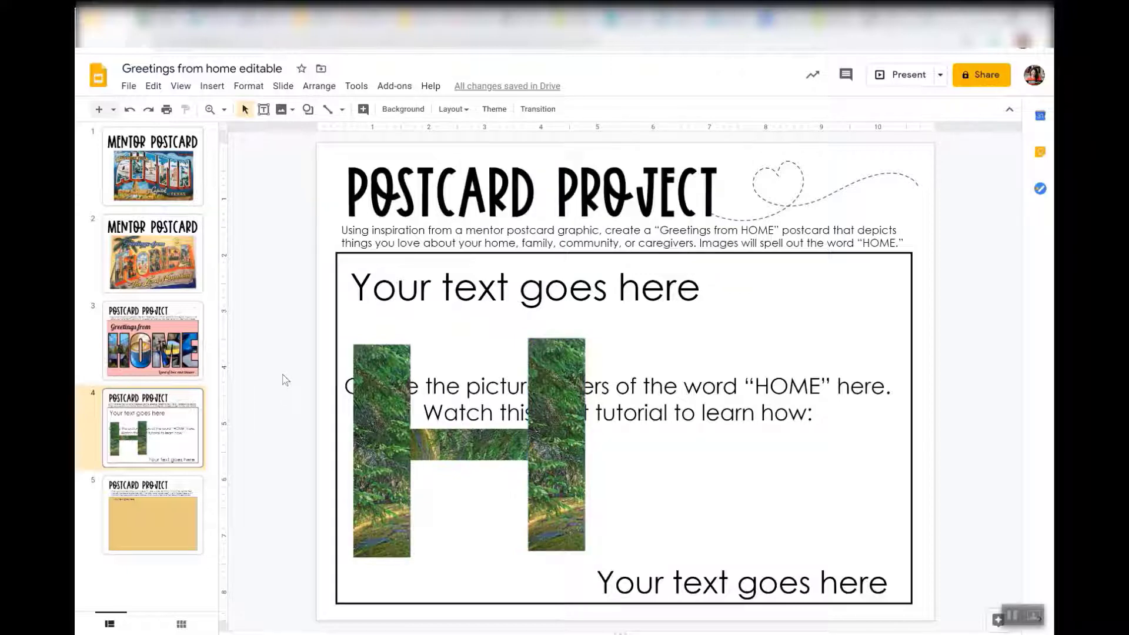